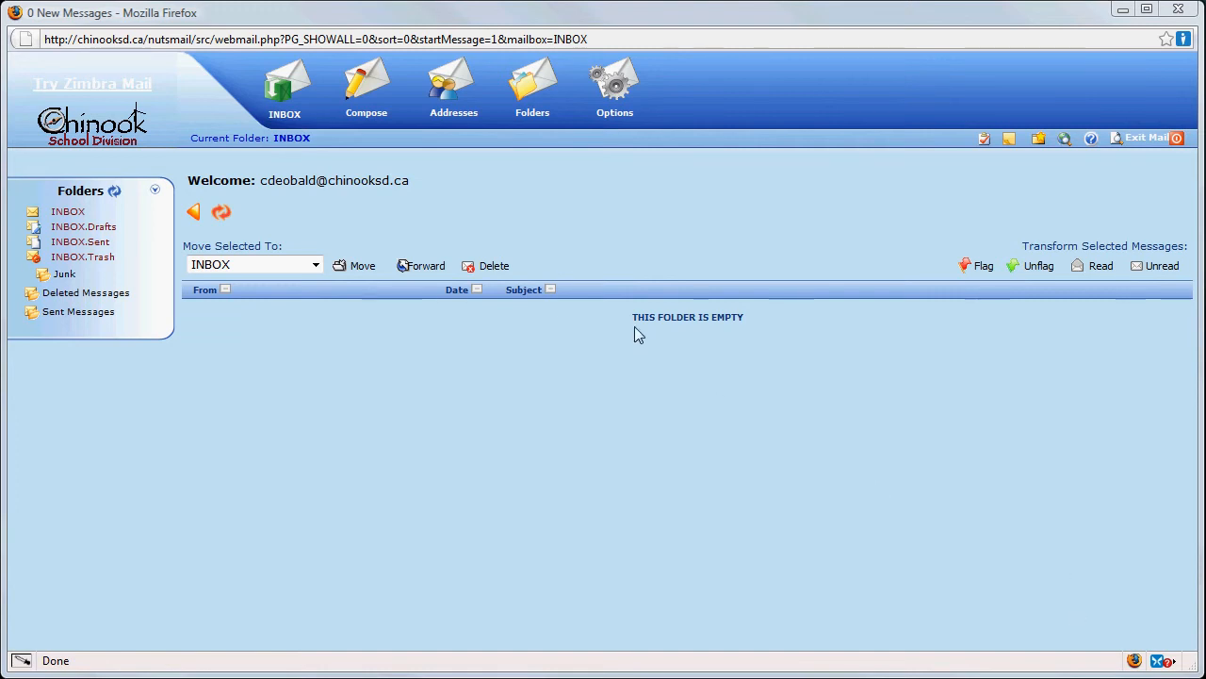
# Step: Create a 'Maybe Later' subfolder under INBOX and refresh the folder list so it appears
pyautogui.click(527, 86)
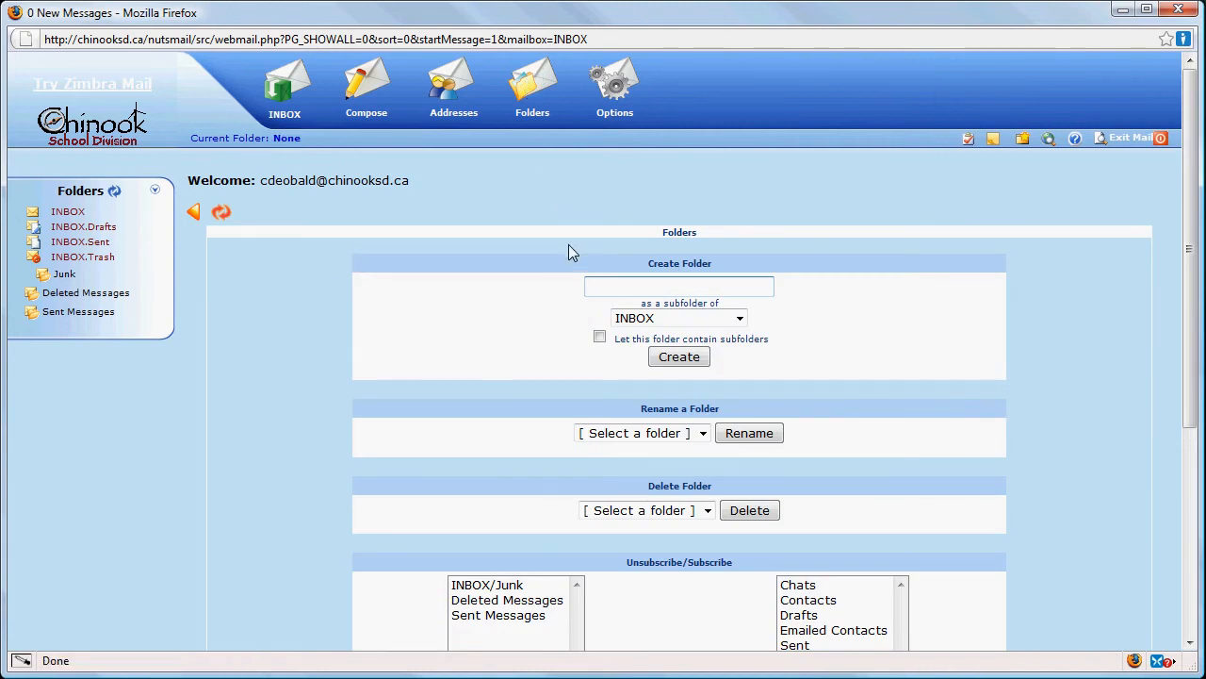
pyautogui.write('Mayb')
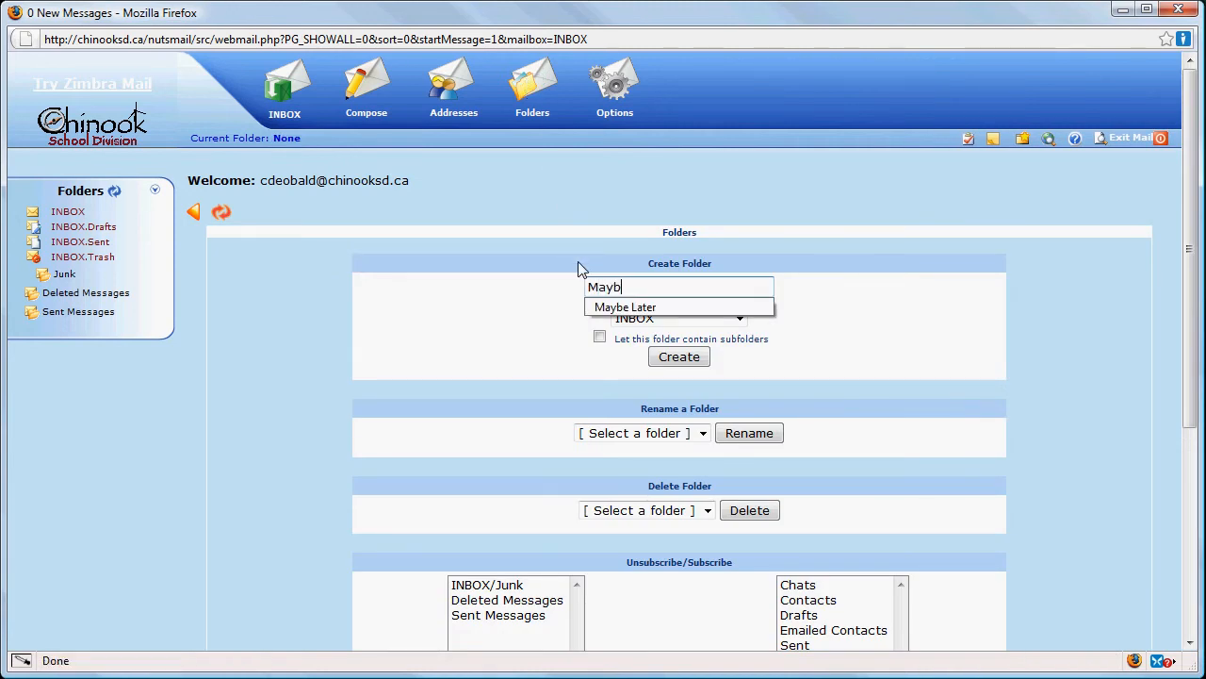
pyautogui.write('e Later')
pyautogui.click(839, 302)
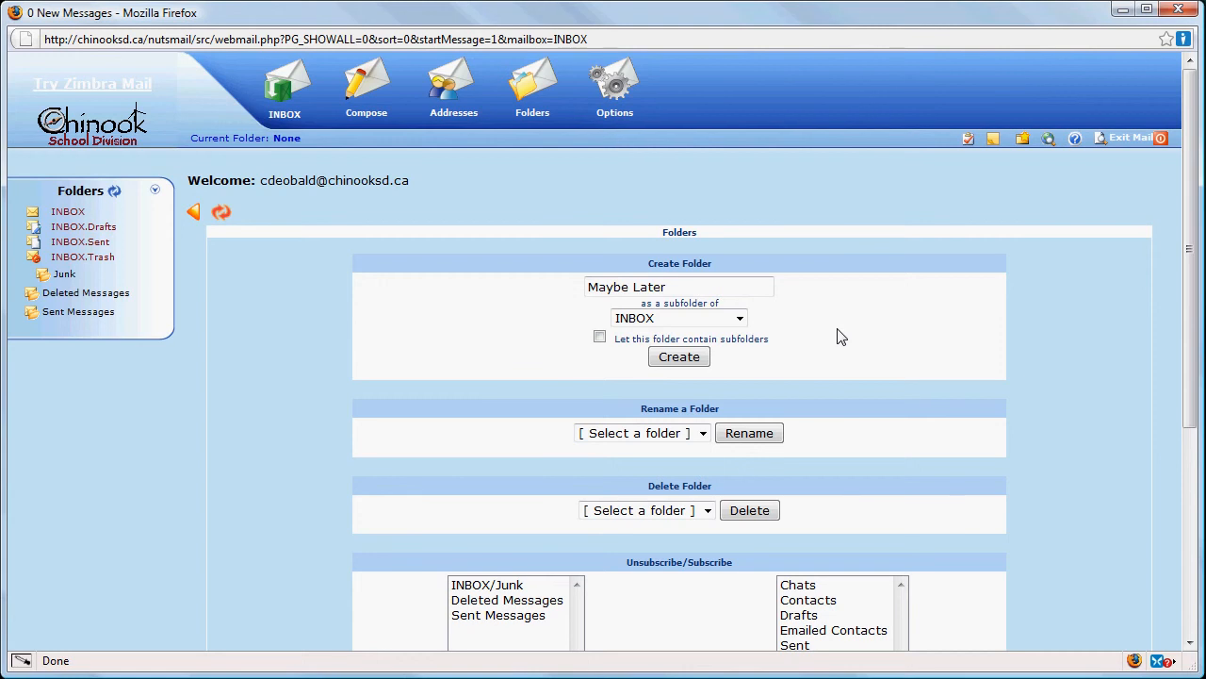
pyautogui.click(693, 368)
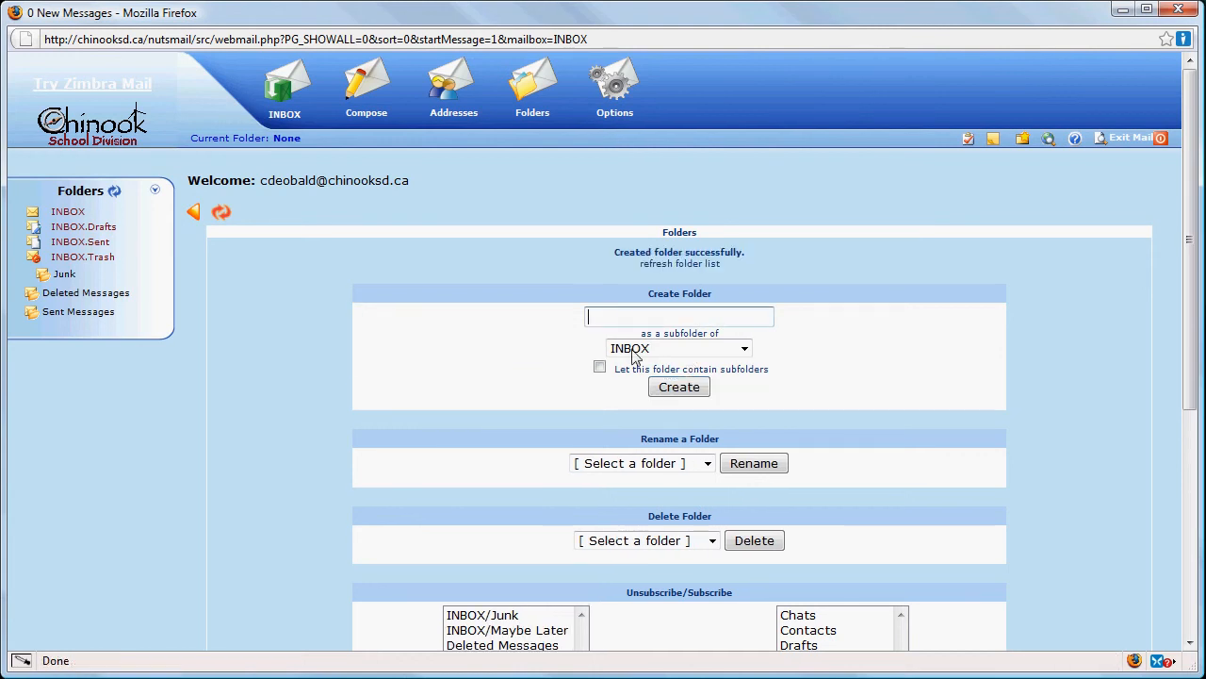
pyautogui.click(115, 193)
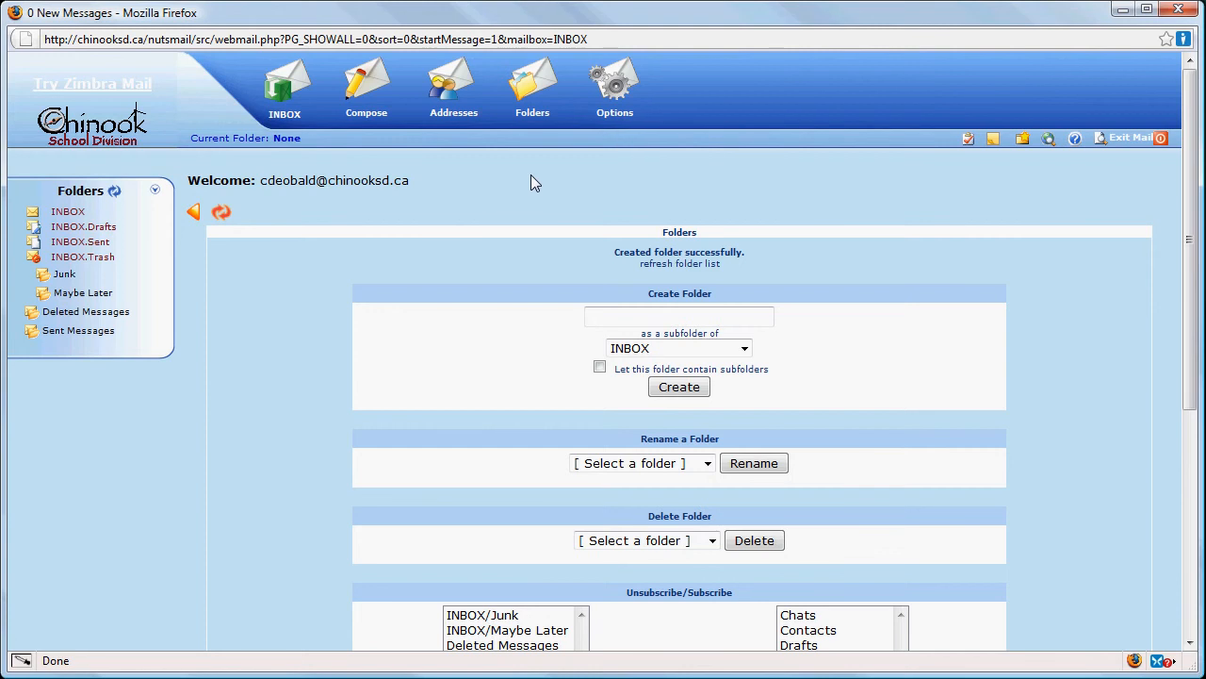
# Step: Add a new message filter matching the sender's e-mail address in From, moving it to Maybe Later
pyautogui.click(615, 91)
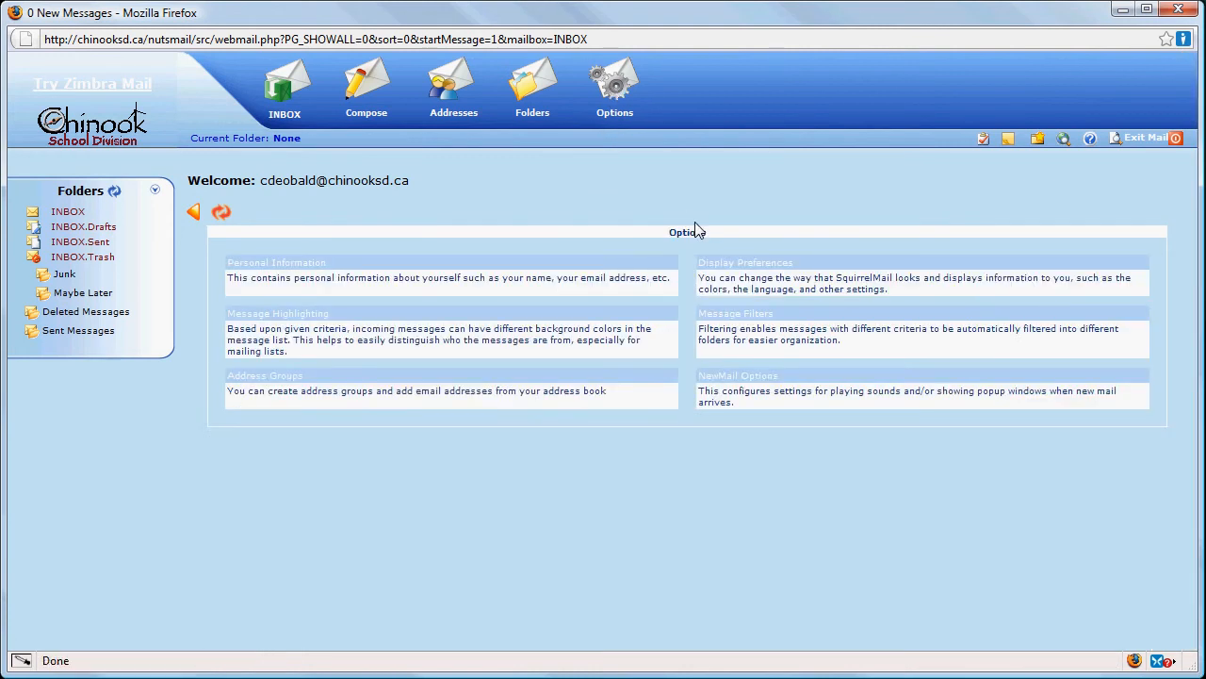
pyautogui.click(714, 313)
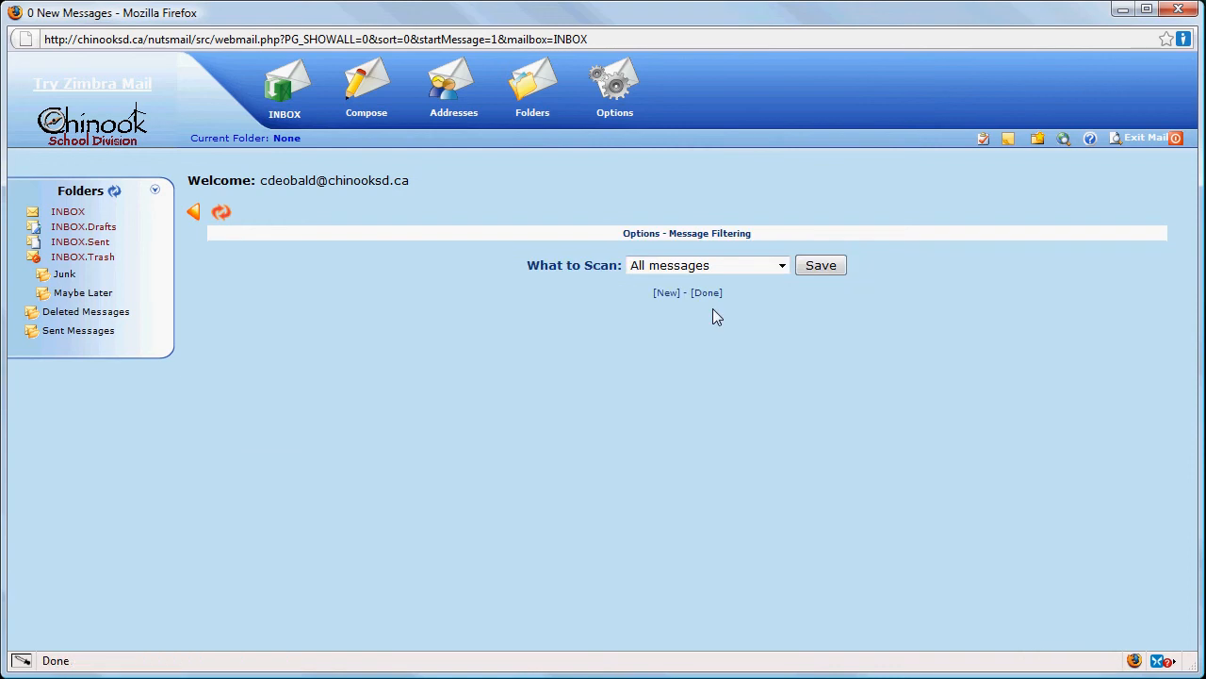
pyautogui.click(665, 294)
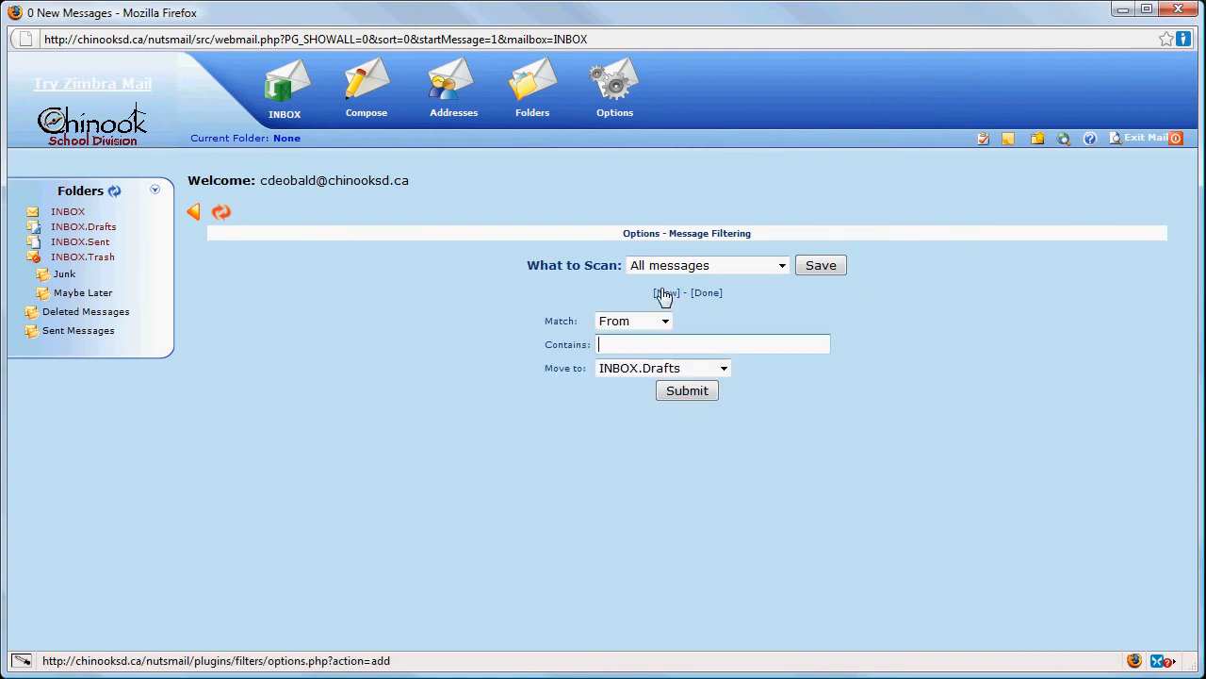
pyautogui.click(614, 340)
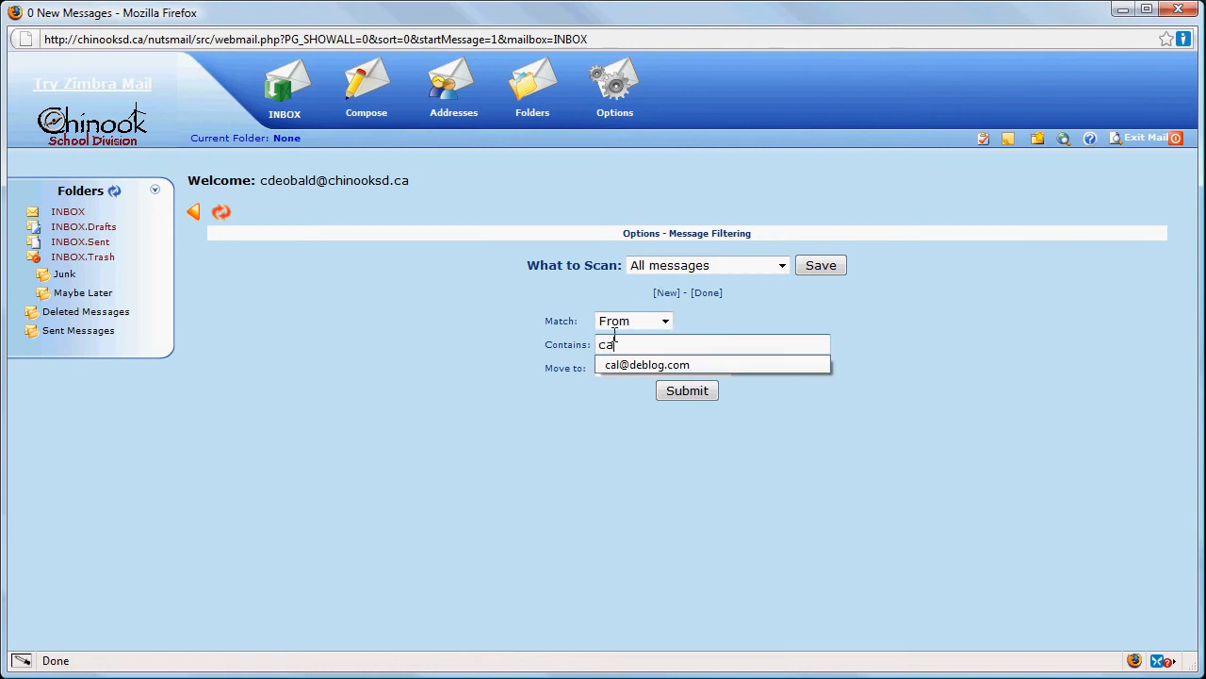
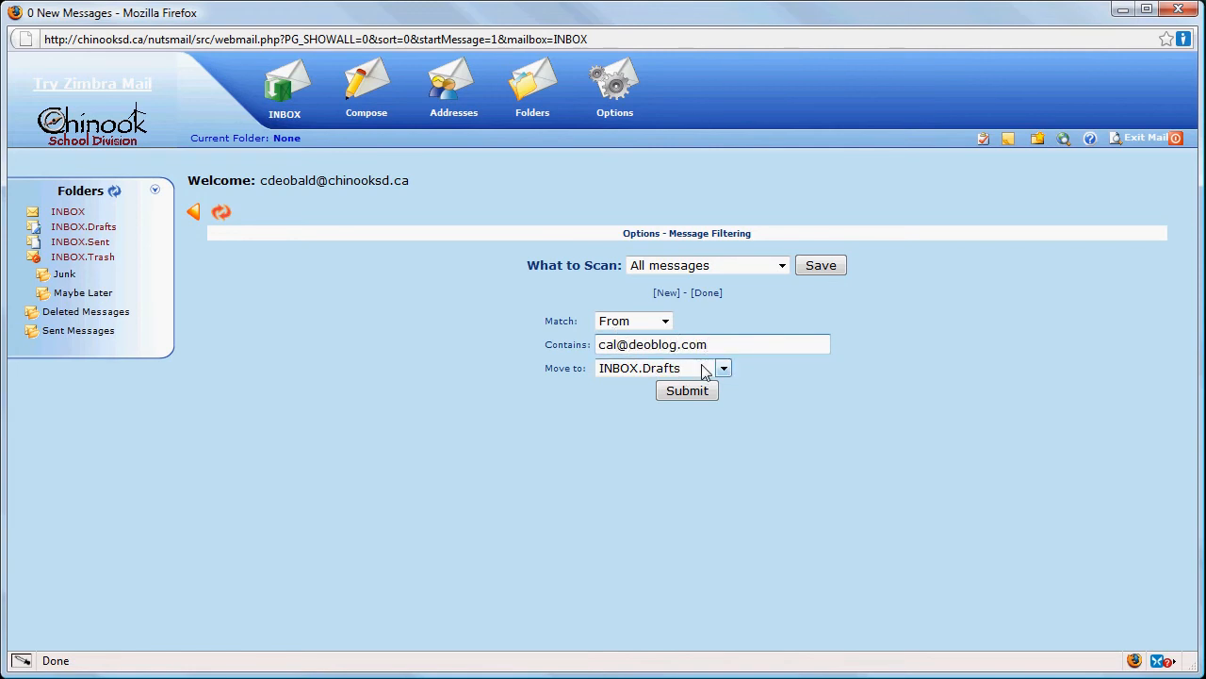
pyautogui.click(726, 367)
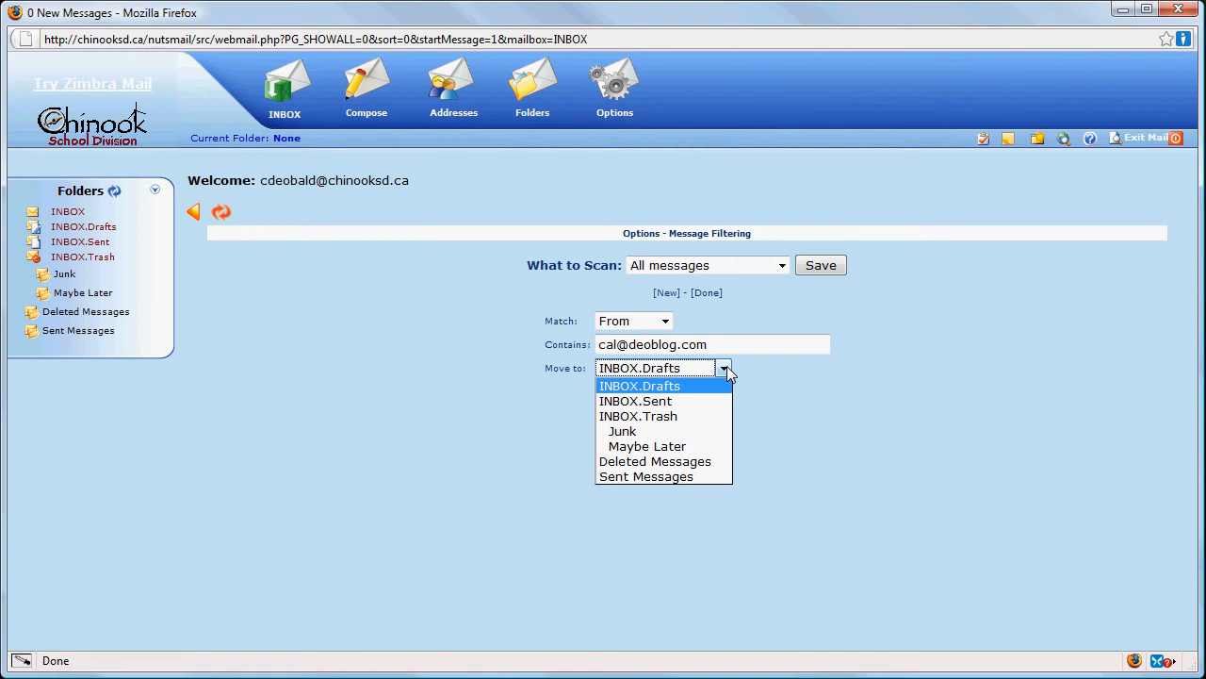
pyautogui.click(684, 446)
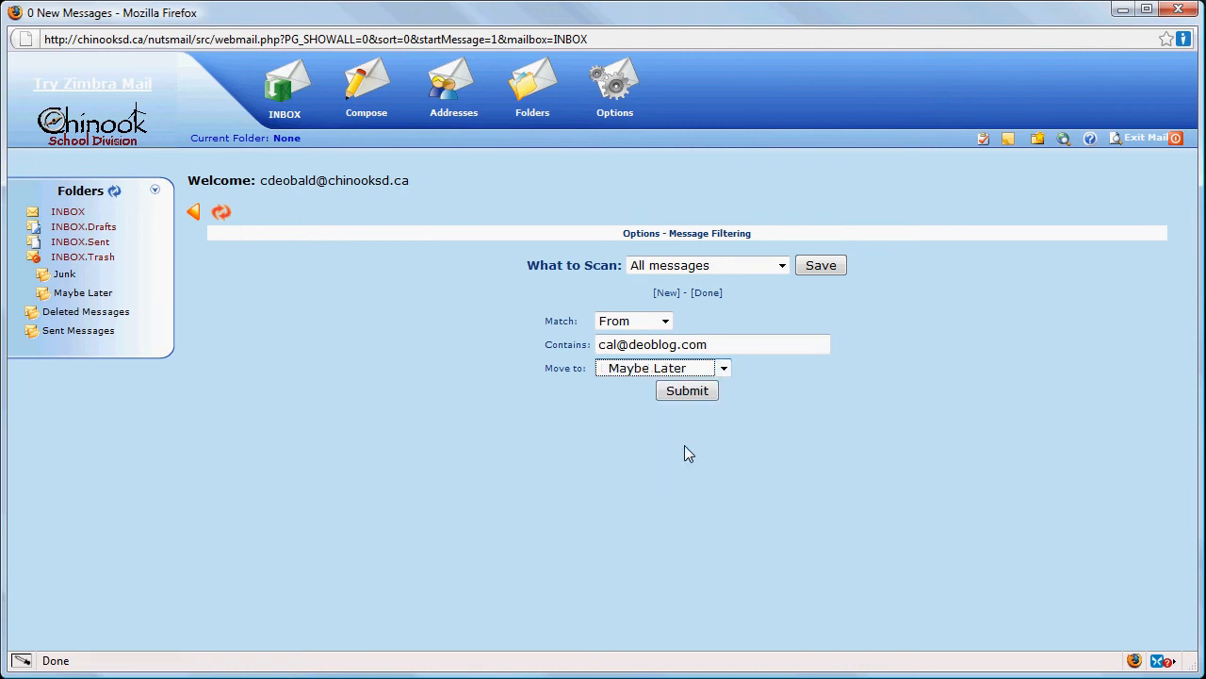
pyautogui.click(684, 392)
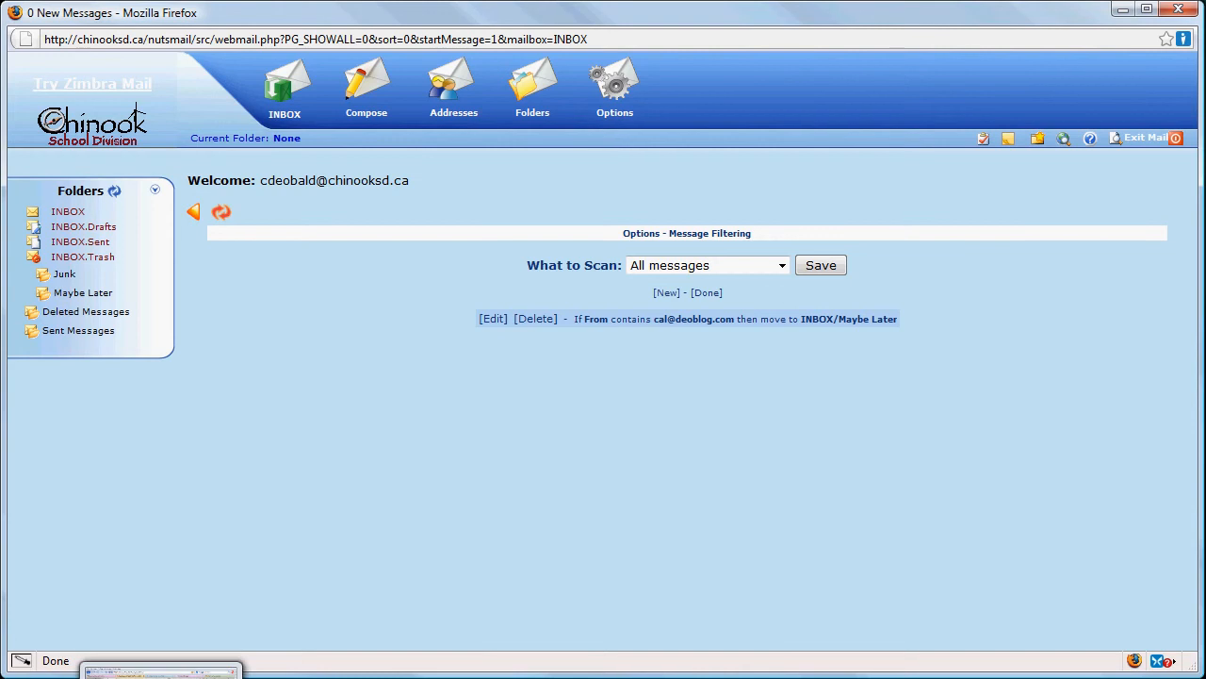
# Step: In Gmail, start a new email to the school address, sent from the alternate sender account
pyautogui.click(160, 678)
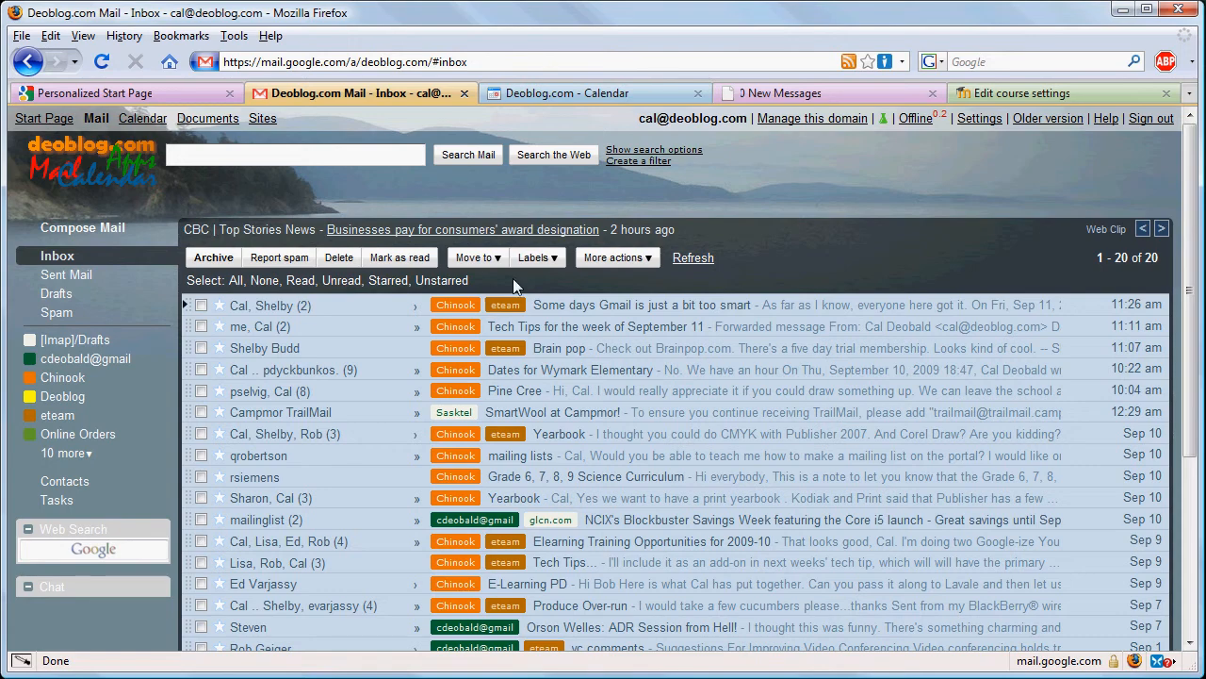
pyautogui.click(108, 231)
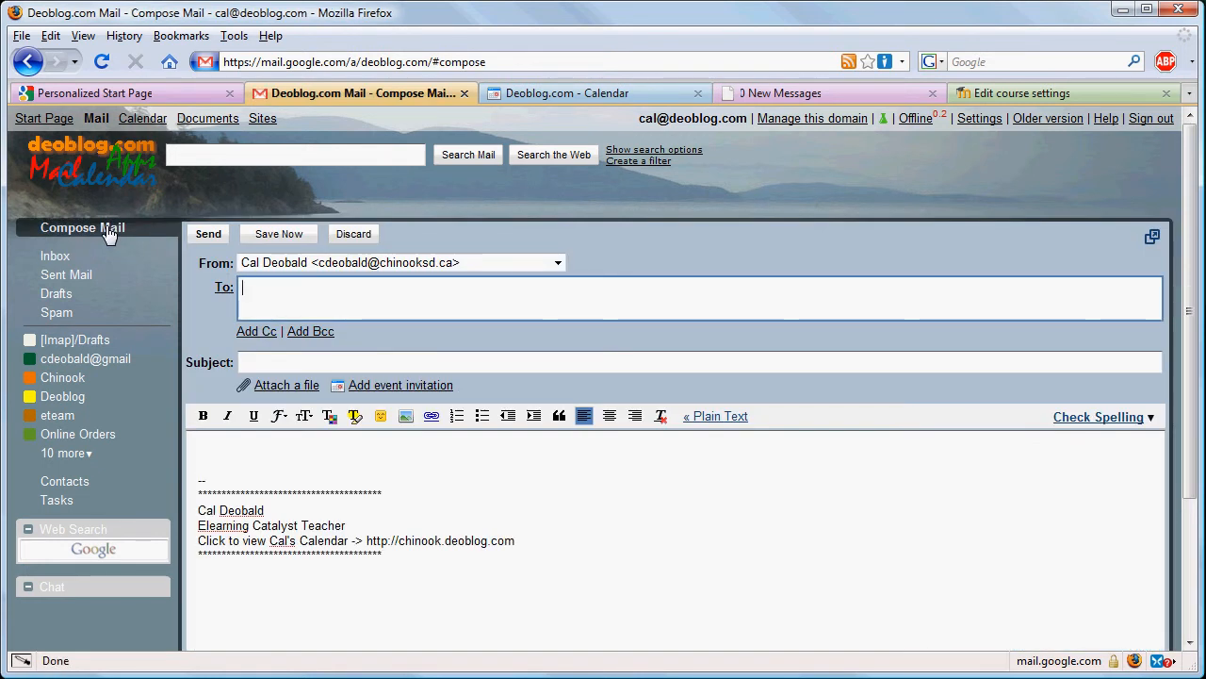
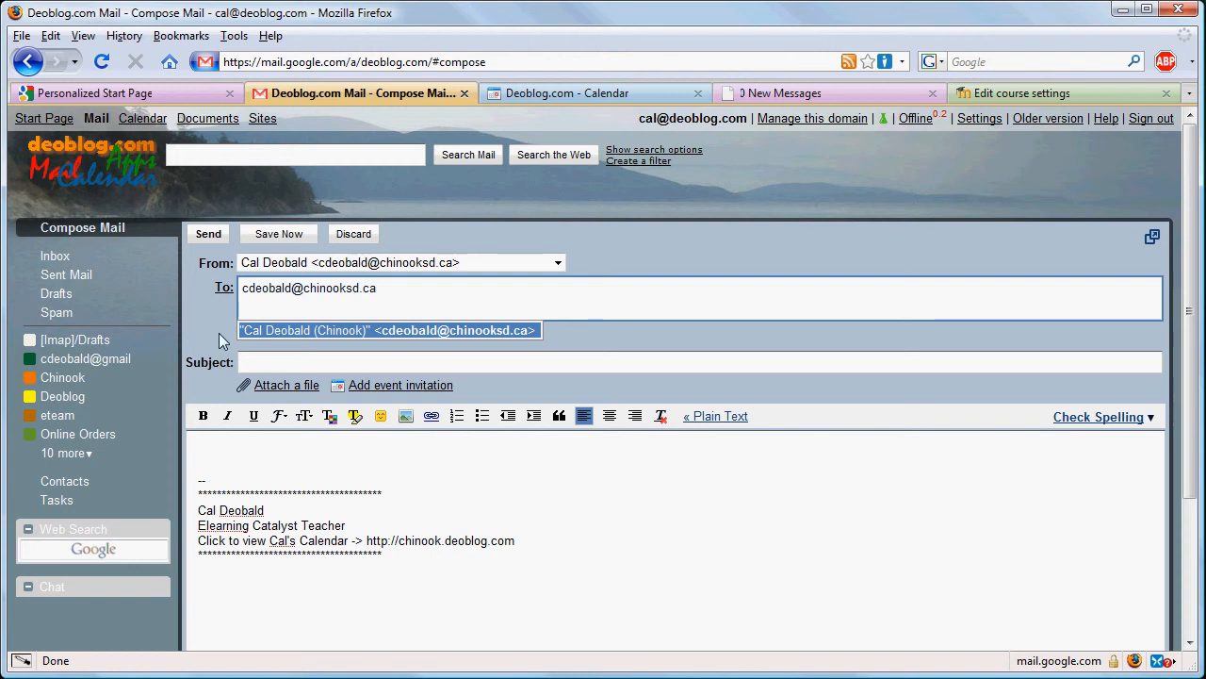
pyautogui.press('Tab')
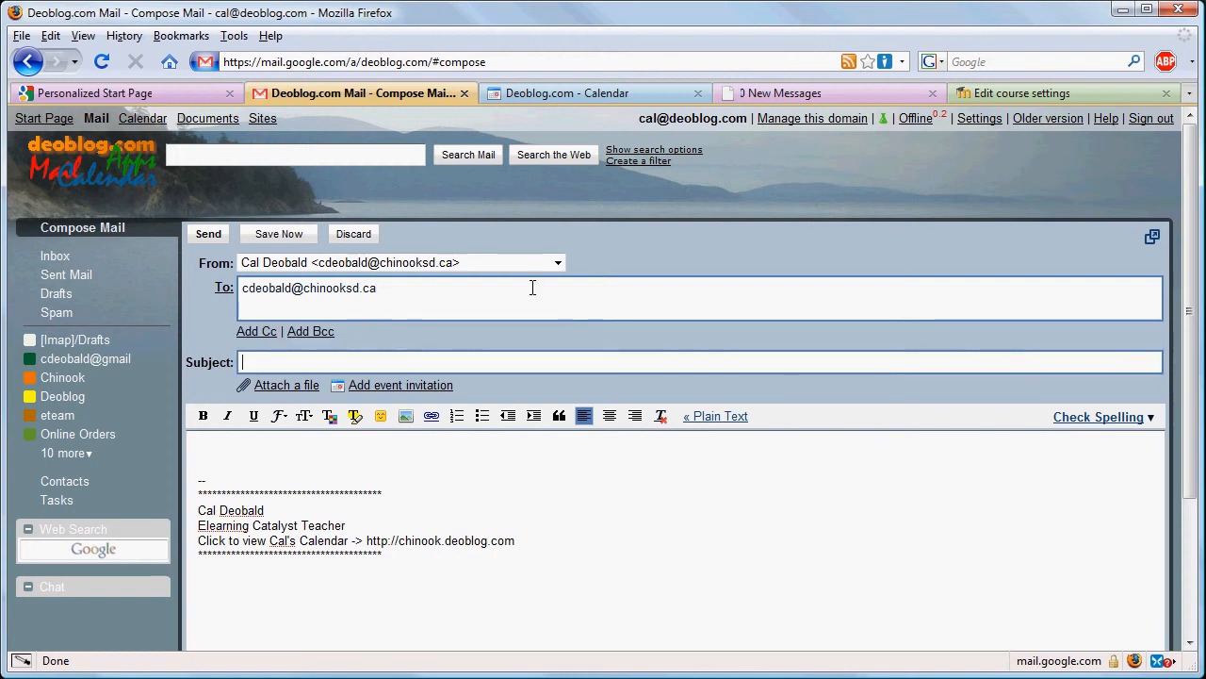
pyautogui.click(558, 263)
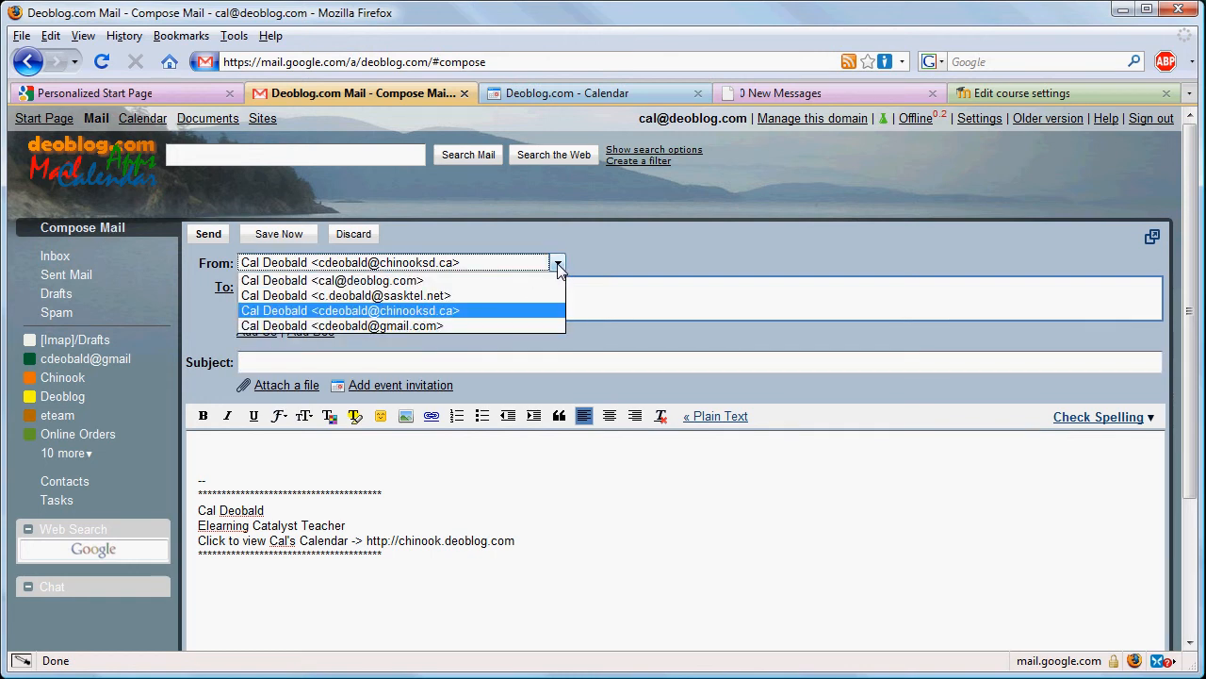
pyautogui.click(451, 281)
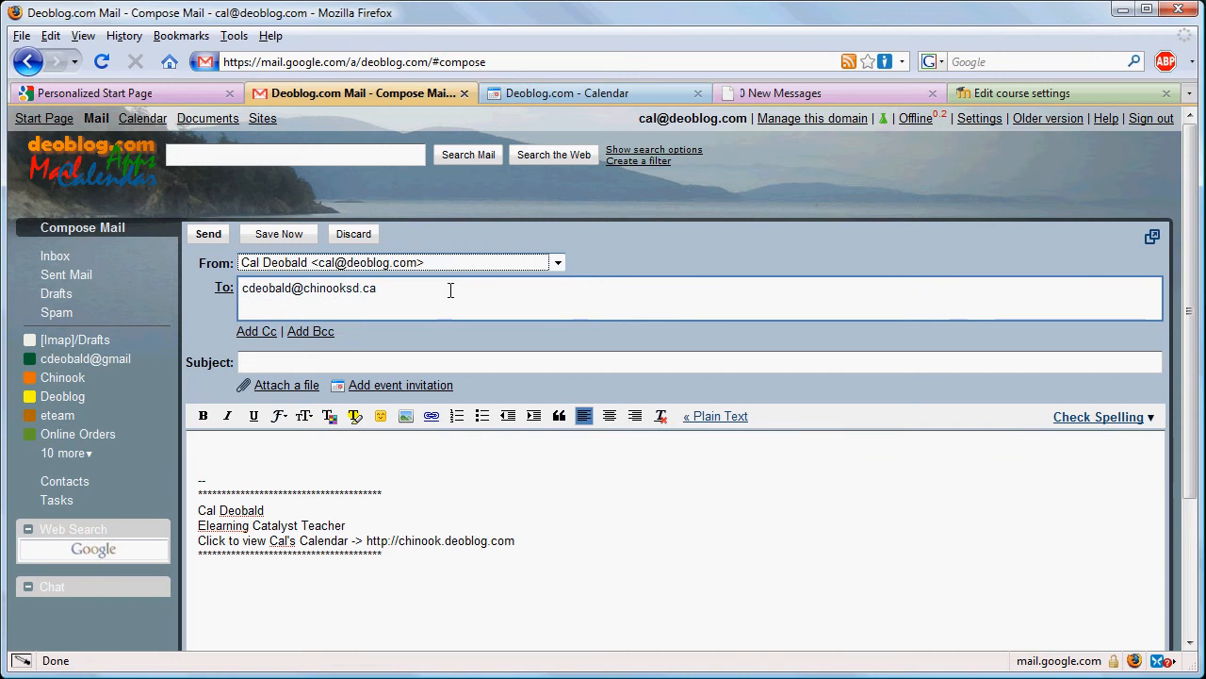
# Step: Give it subject 'You have to read this one' and body 'Where will this end up?', then send it
pyautogui.click(334, 364)
pyautogui.write('You ab')
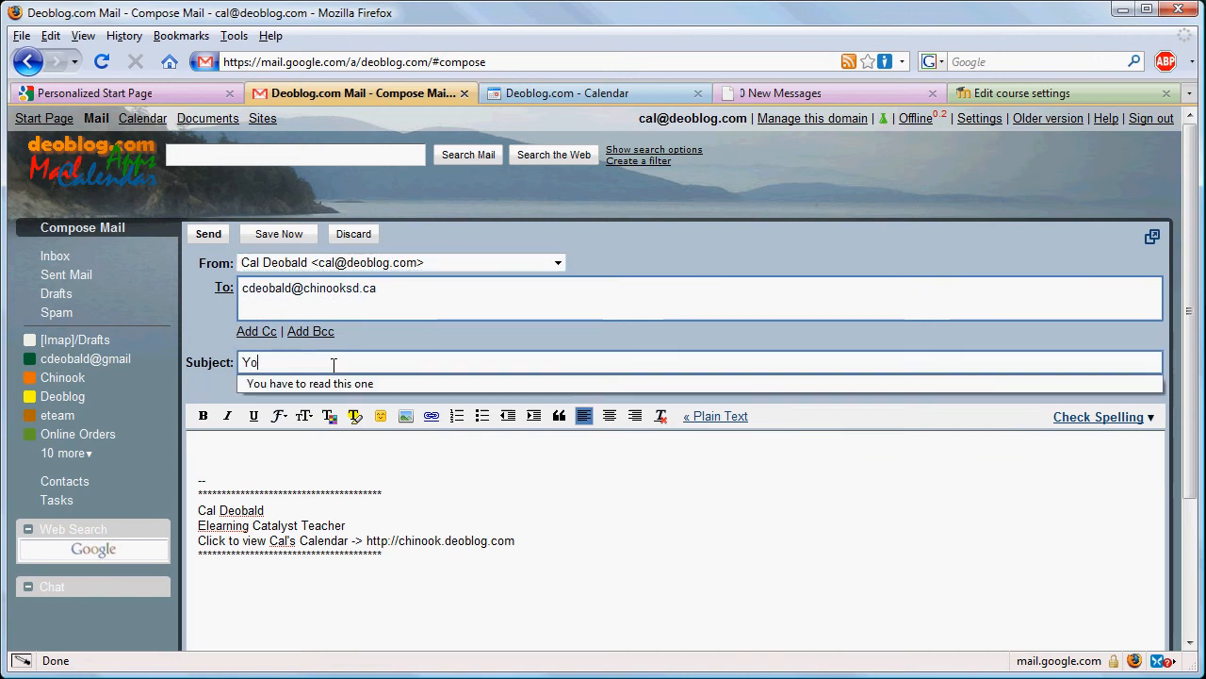
pyautogui.press('BackSpace')
pyautogui.press('BackSpace')
pyautogui.write('hav')
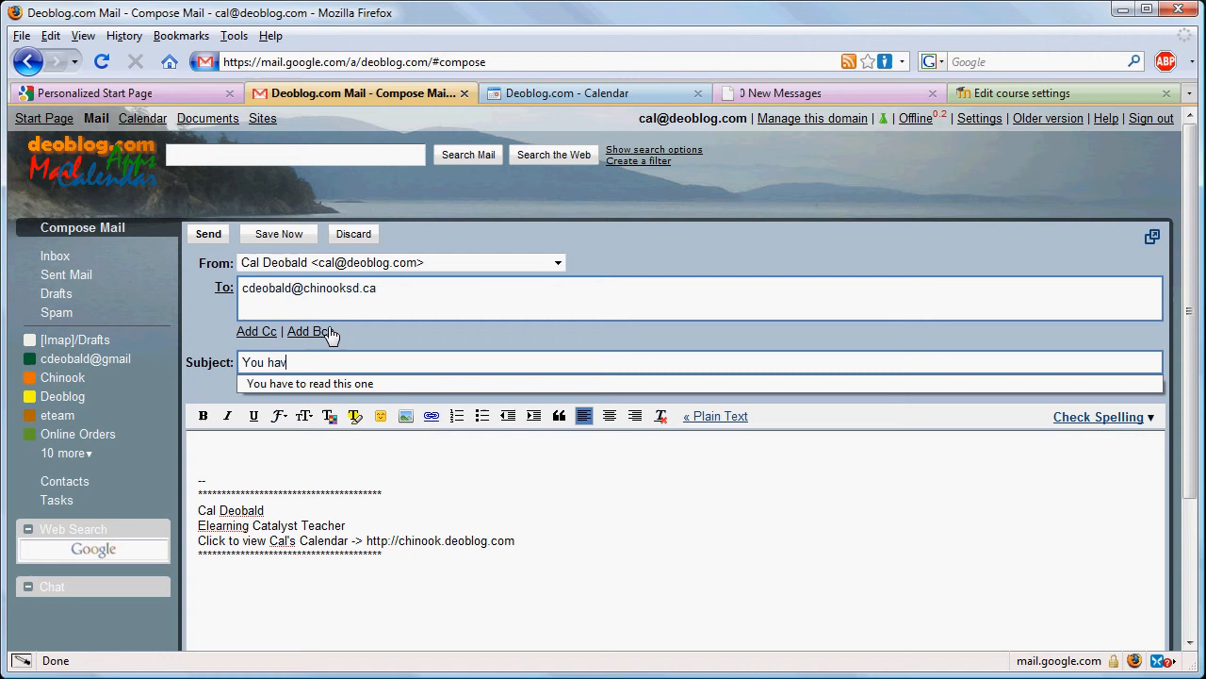
pyautogui.click(333, 384)
pyautogui.click(265, 464)
pyautogui.write('Where will this end up?')
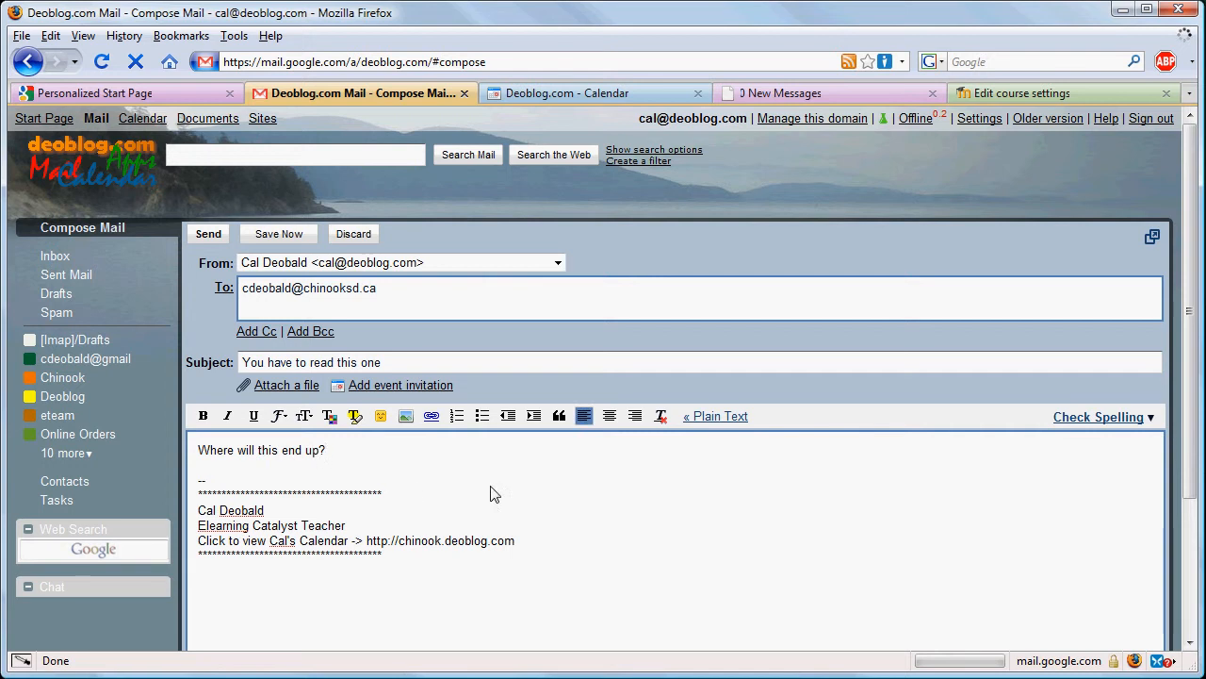
pyautogui.scroll(-4, 1199, 622)
pyautogui.click(200, 487)
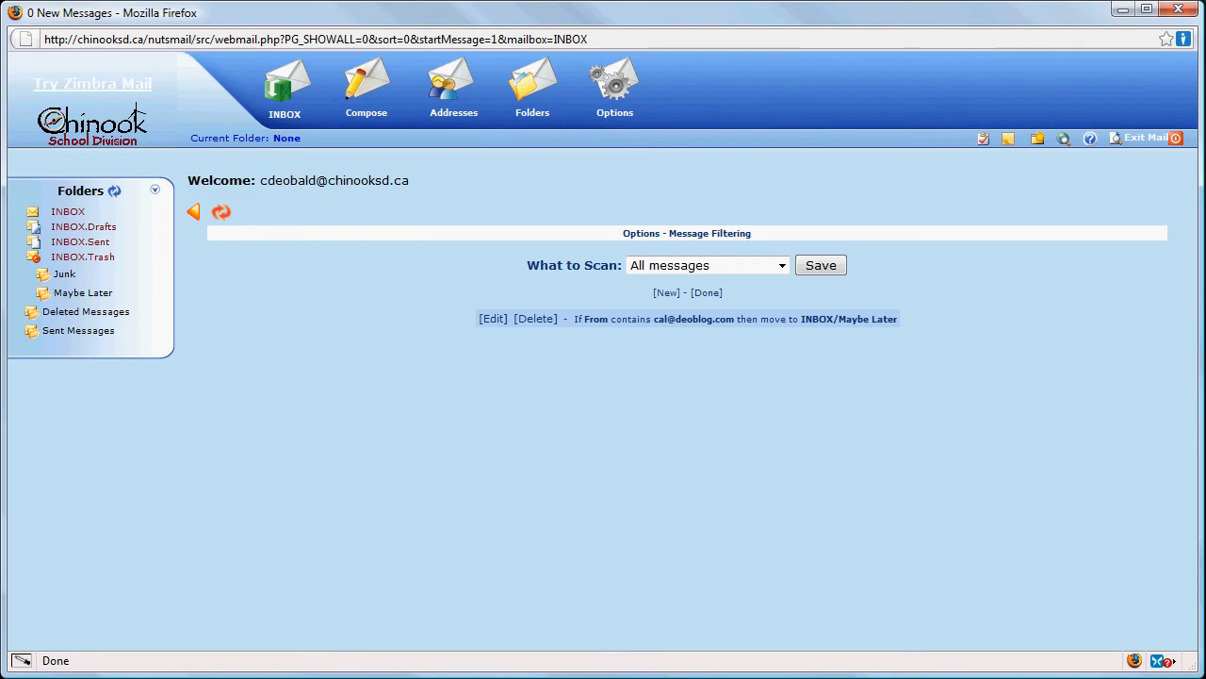
# Step: Confirm the test message was filtered into Maybe Later, then return to Options
pyautogui.click(76, 213)
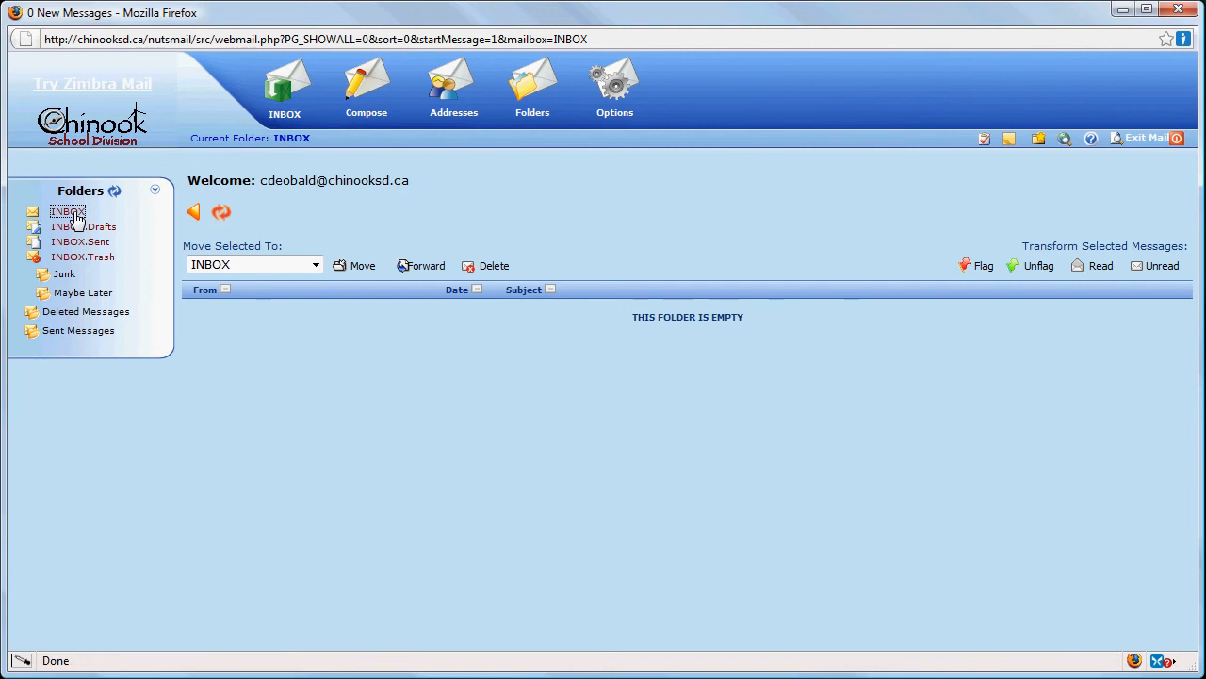
pyautogui.click(95, 296)
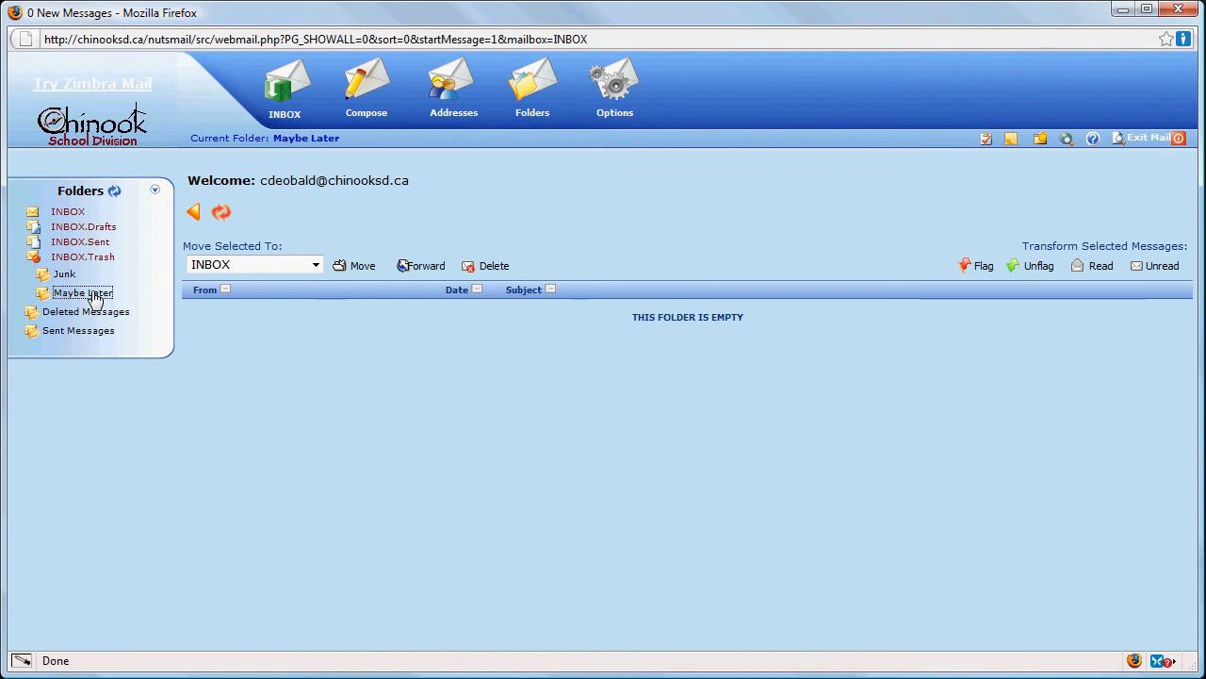
pyautogui.click(95, 294)
pyautogui.click(593, 325)
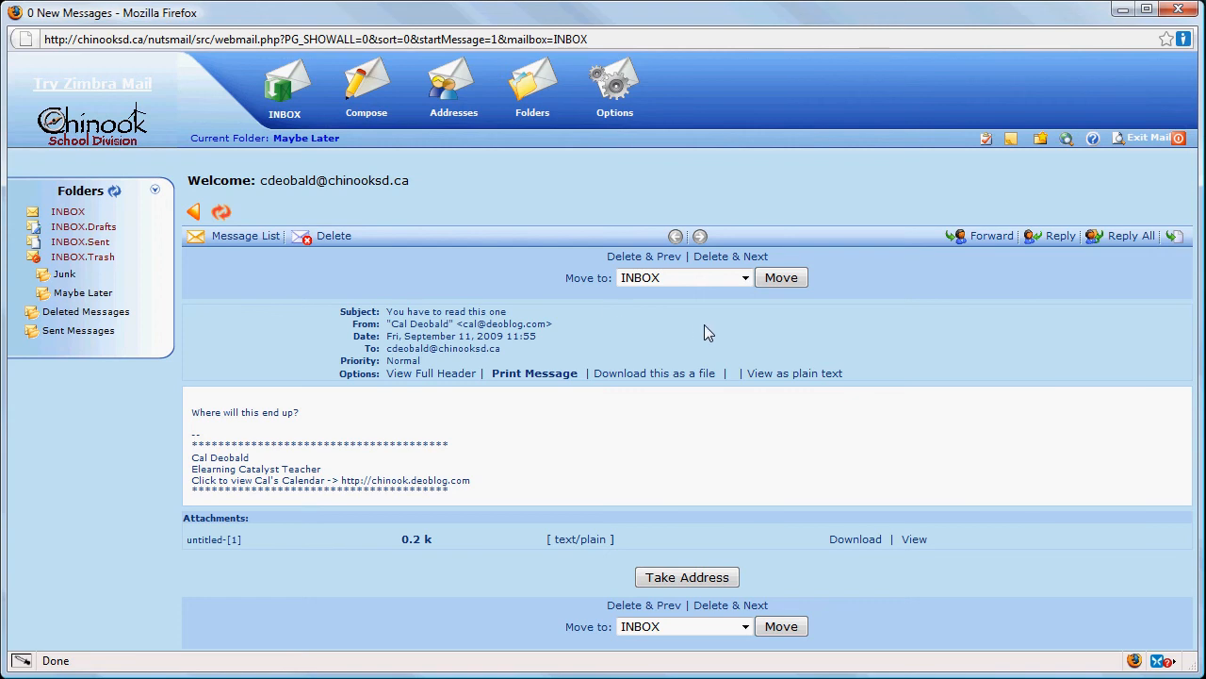
pyautogui.click(622, 95)
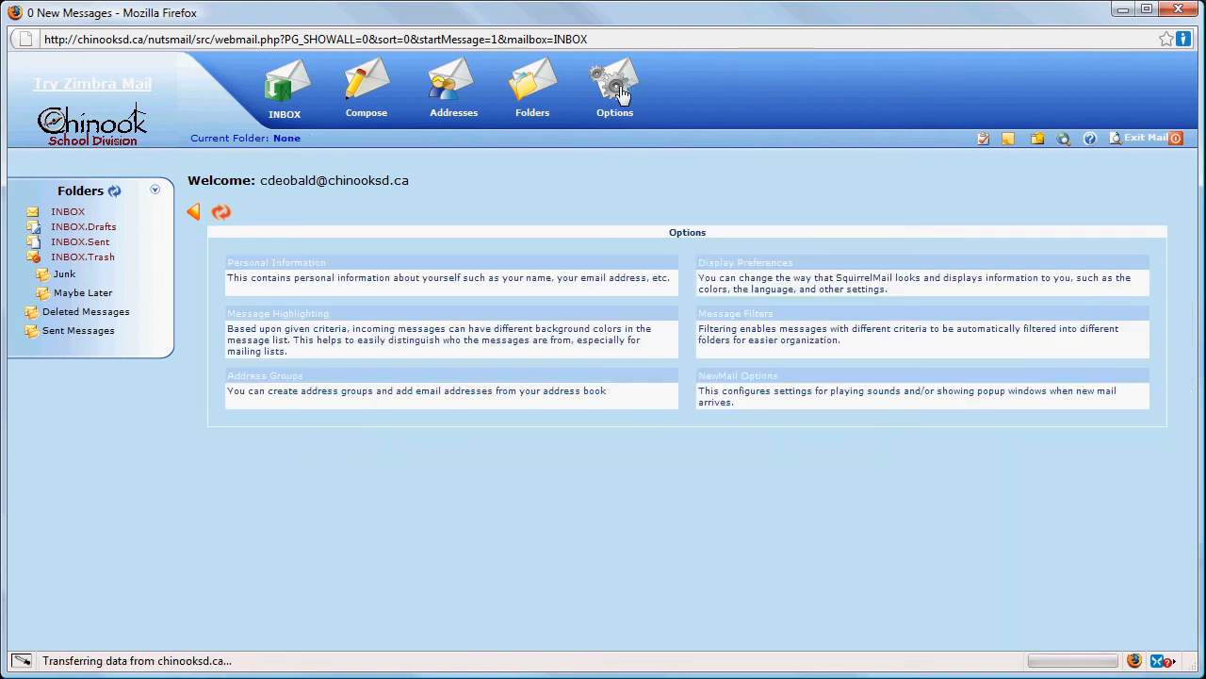
# Step: Draft a new filter matching Subject containing 'Tech Tips', leaving the destination folder unchanged
pyautogui.click(714, 314)
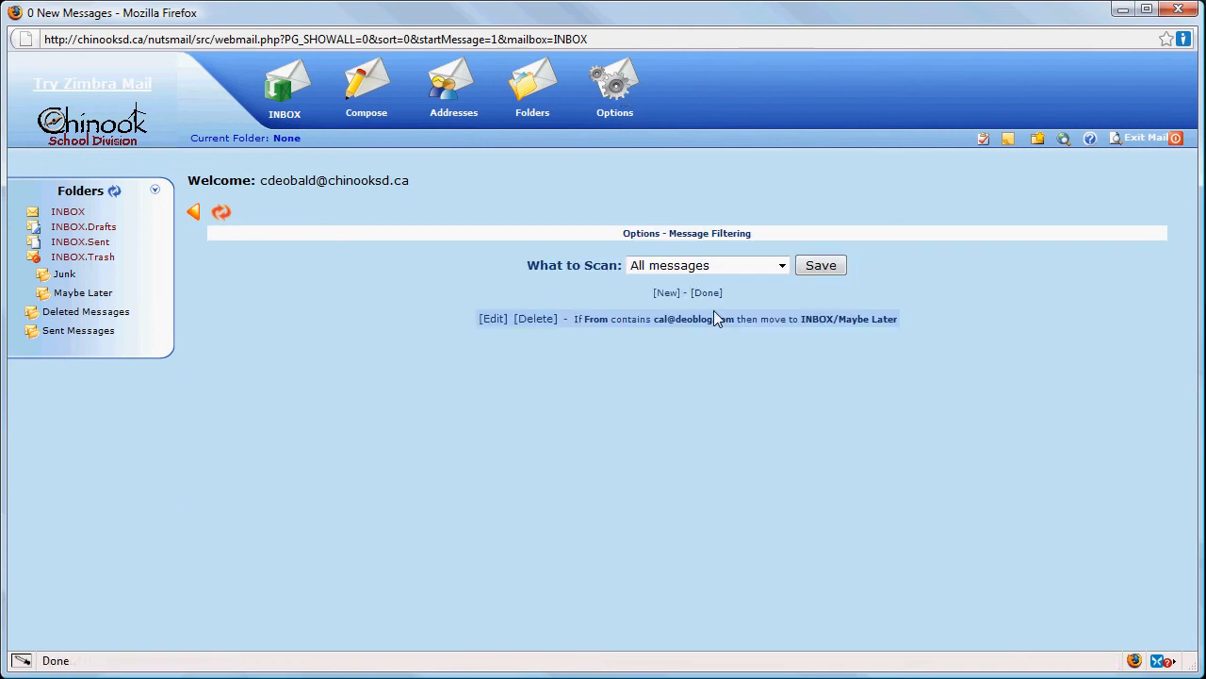
pyautogui.click(662, 294)
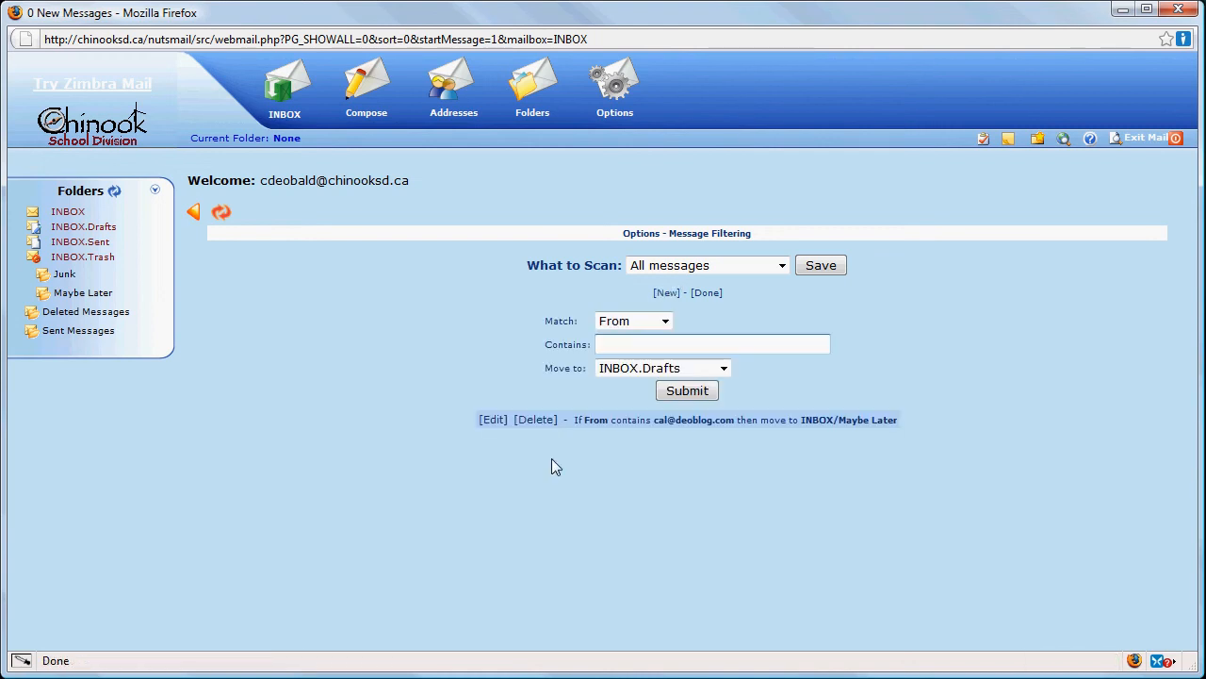
pyautogui.click(665, 323)
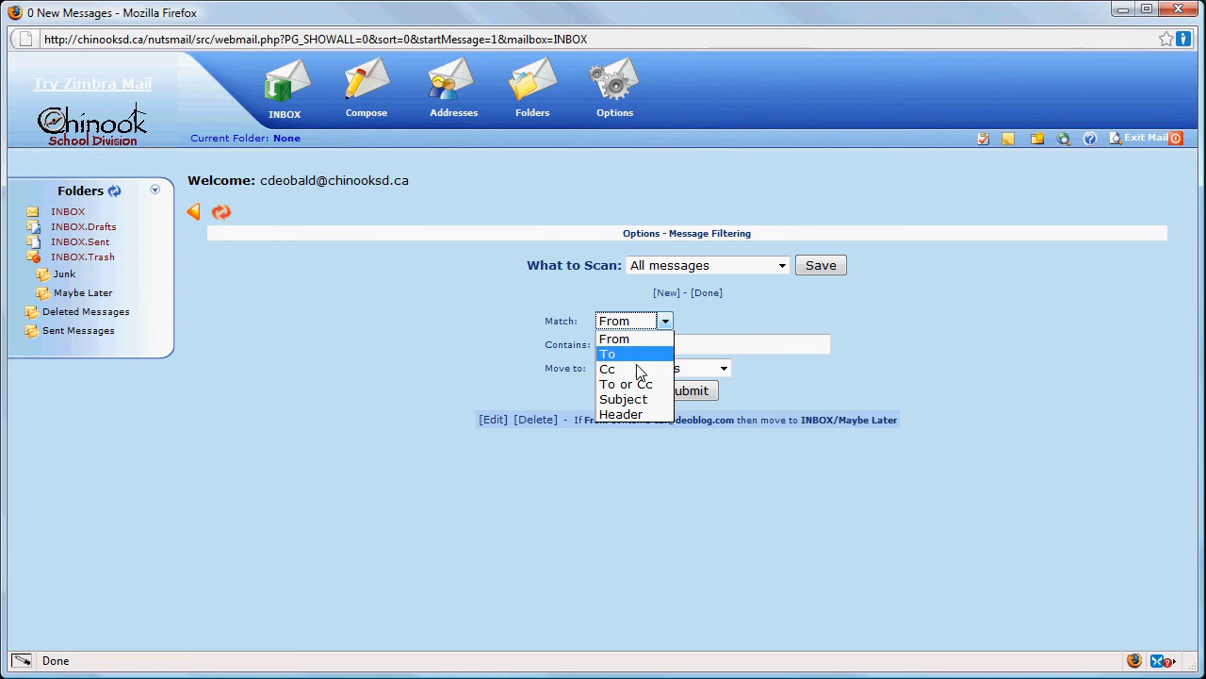
pyautogui.click(636, 401)
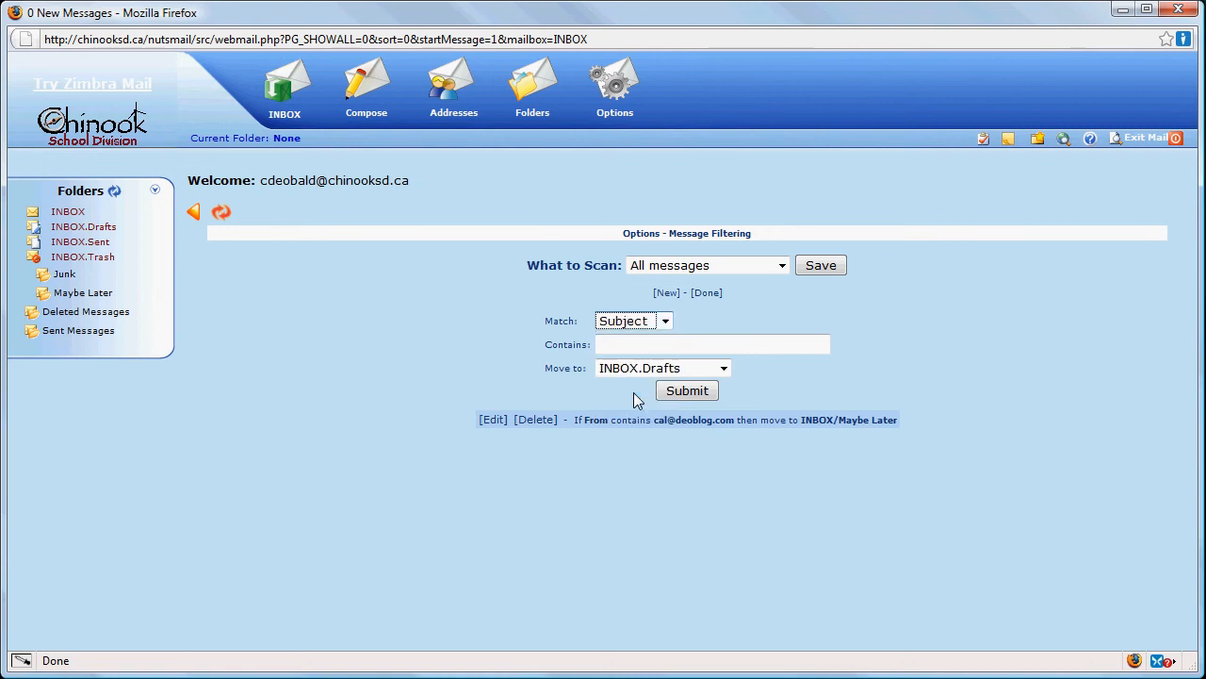
pyautogui.click(630, 345)
pyautogui.write('Te')
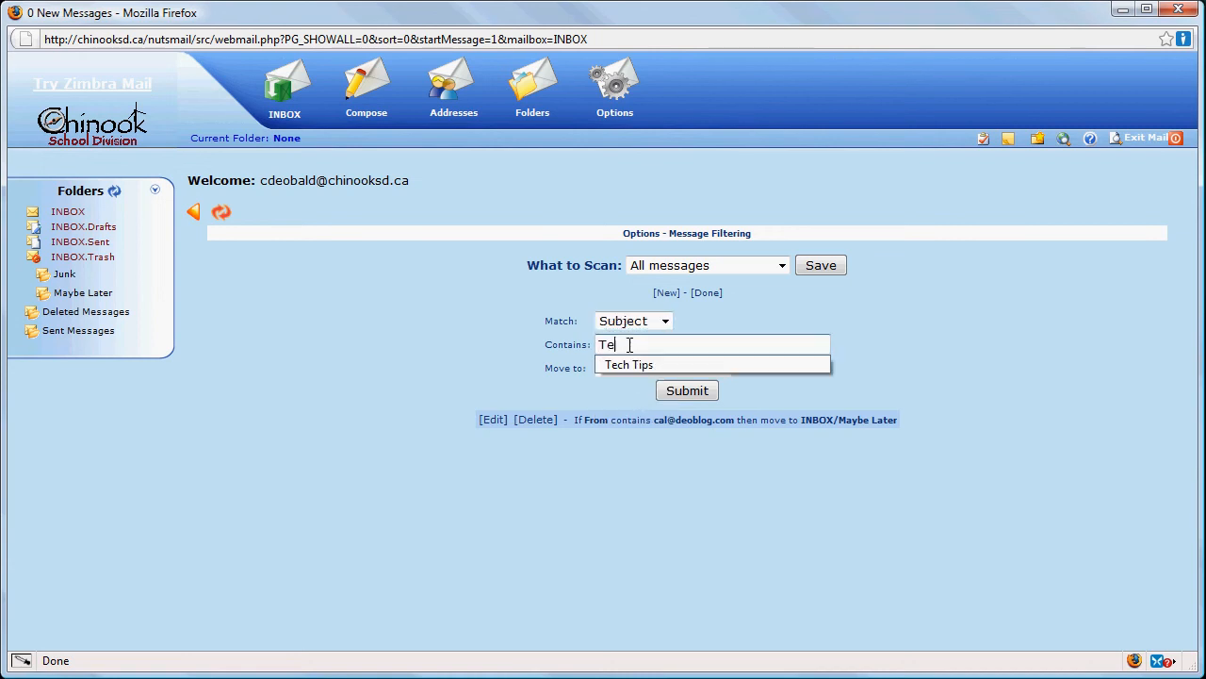
pyautogui.write('ch Tips')
pyautogui.click(760, 312)
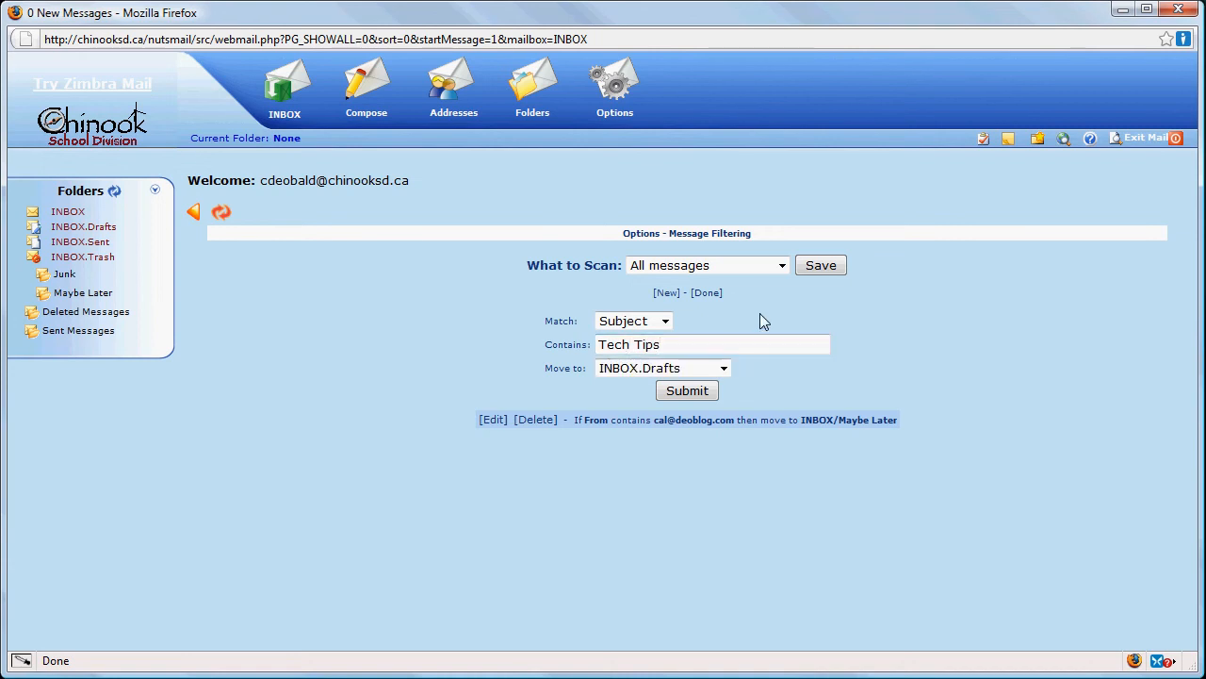
pyautogui.click(723, 369)
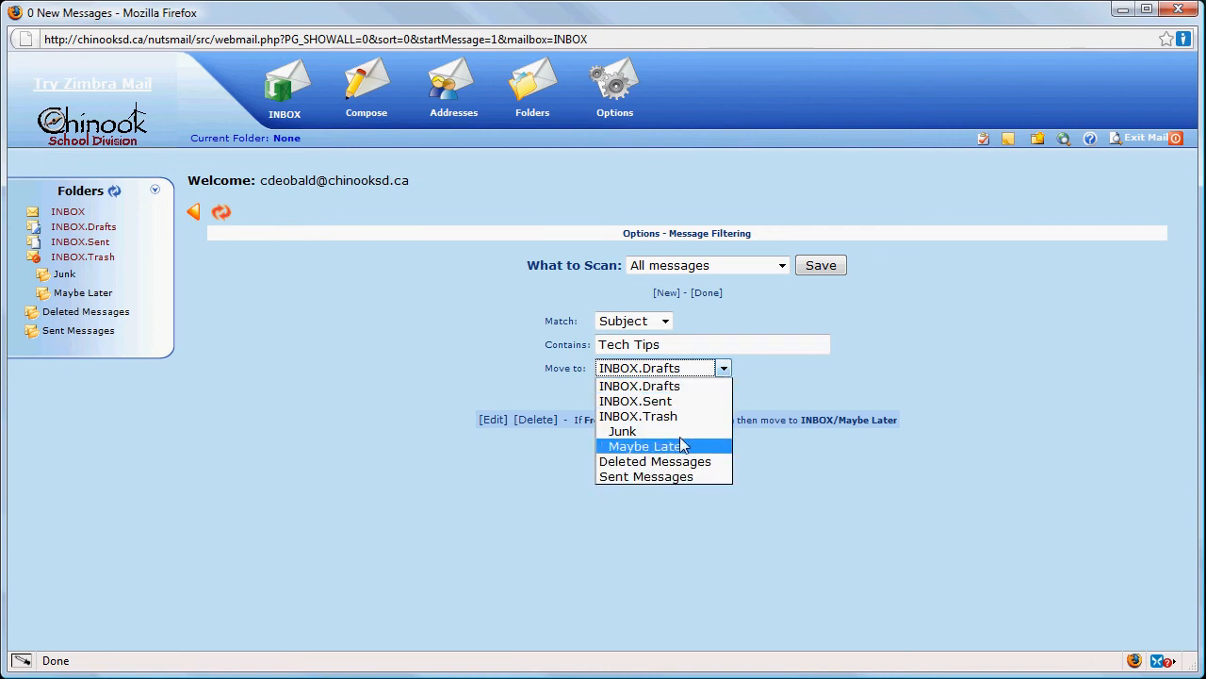
pyautogui.click(796, 504)
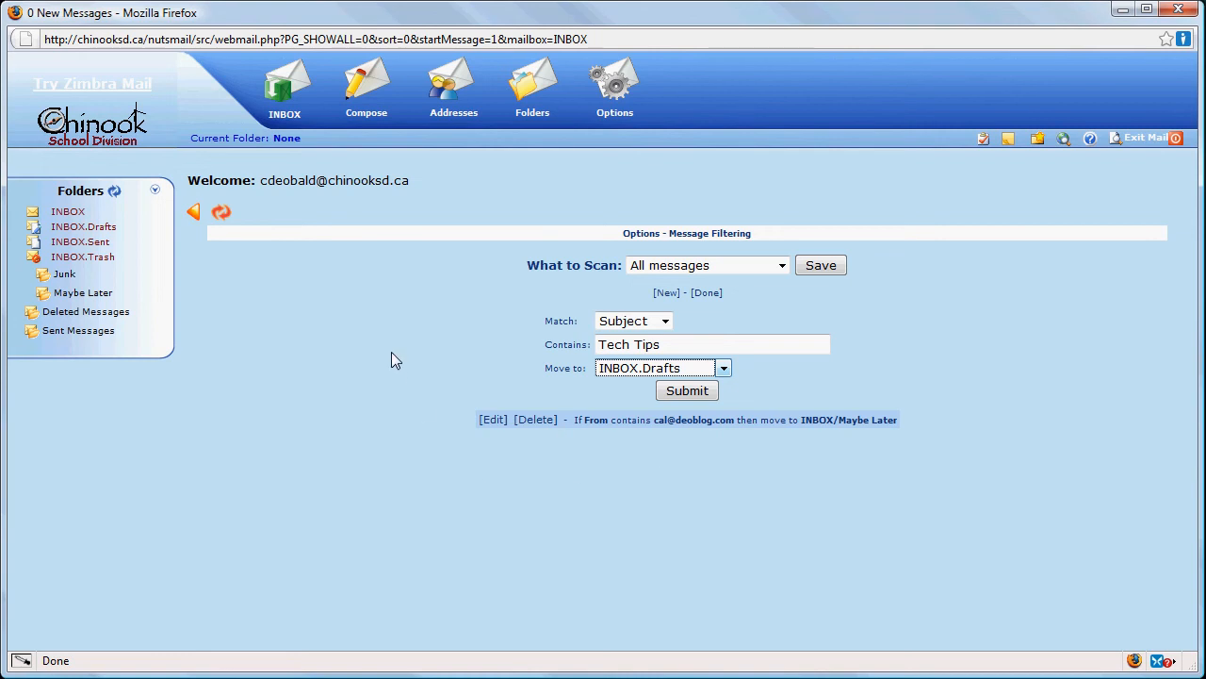
# Step: Delete the green eteam rule from the Message Highlighting settings
pyautogui.click(615, 87)
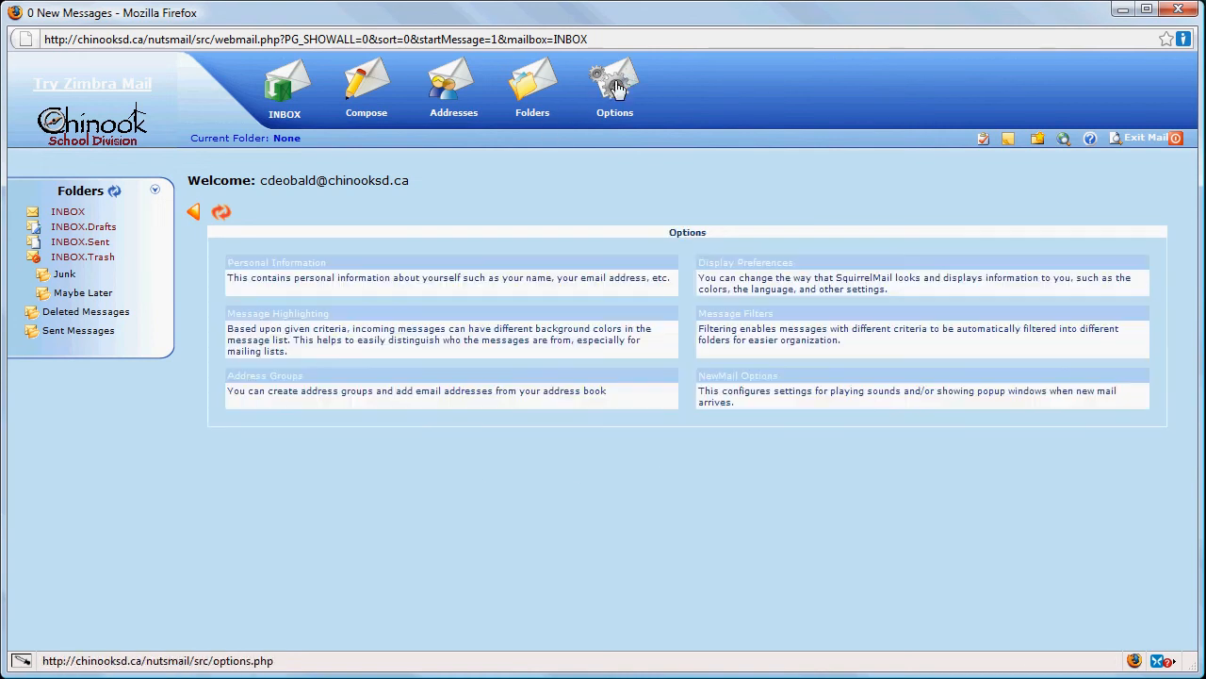
pyautogui.click(299, 314)
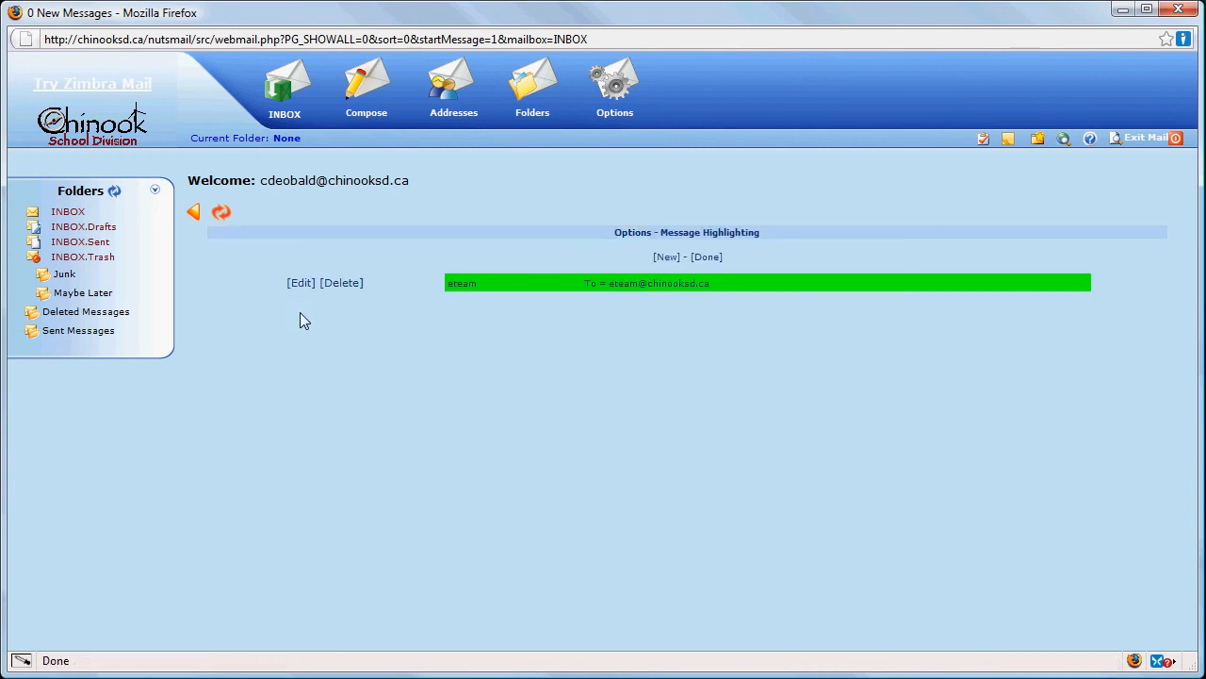
pyautogui.click(345, 285)
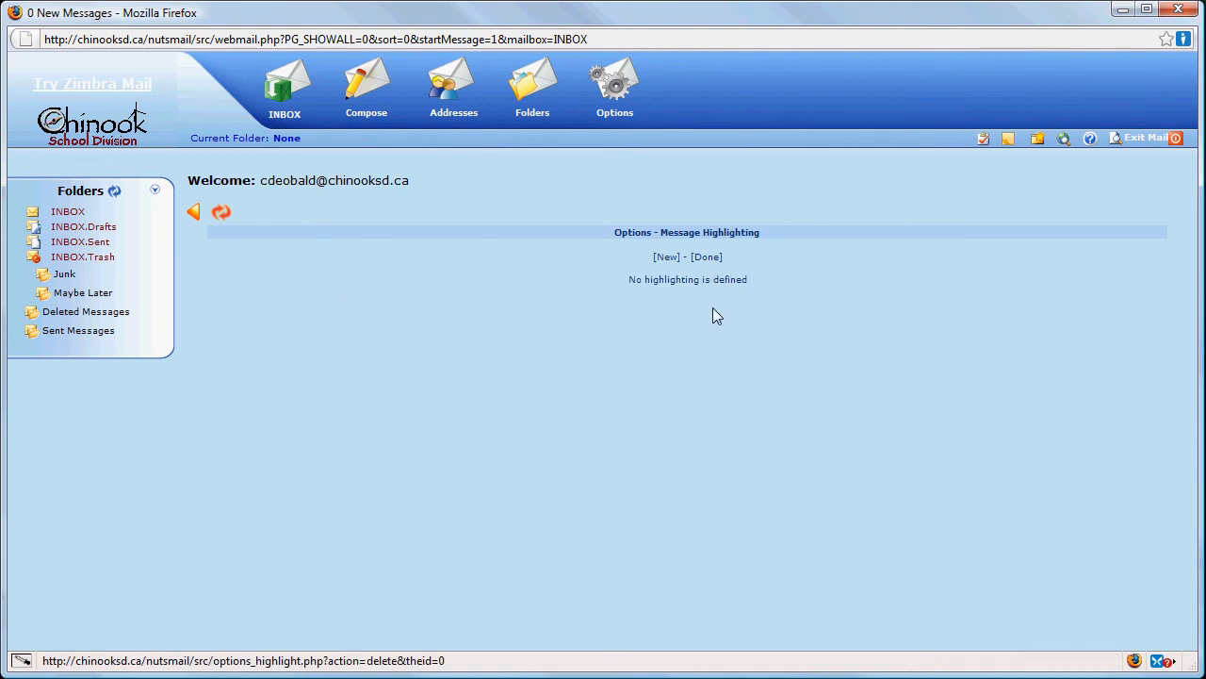
# Step: Start a new highlighting rule named 'Tech Tips' with red as its colour
pyautogui.click(669, 263)
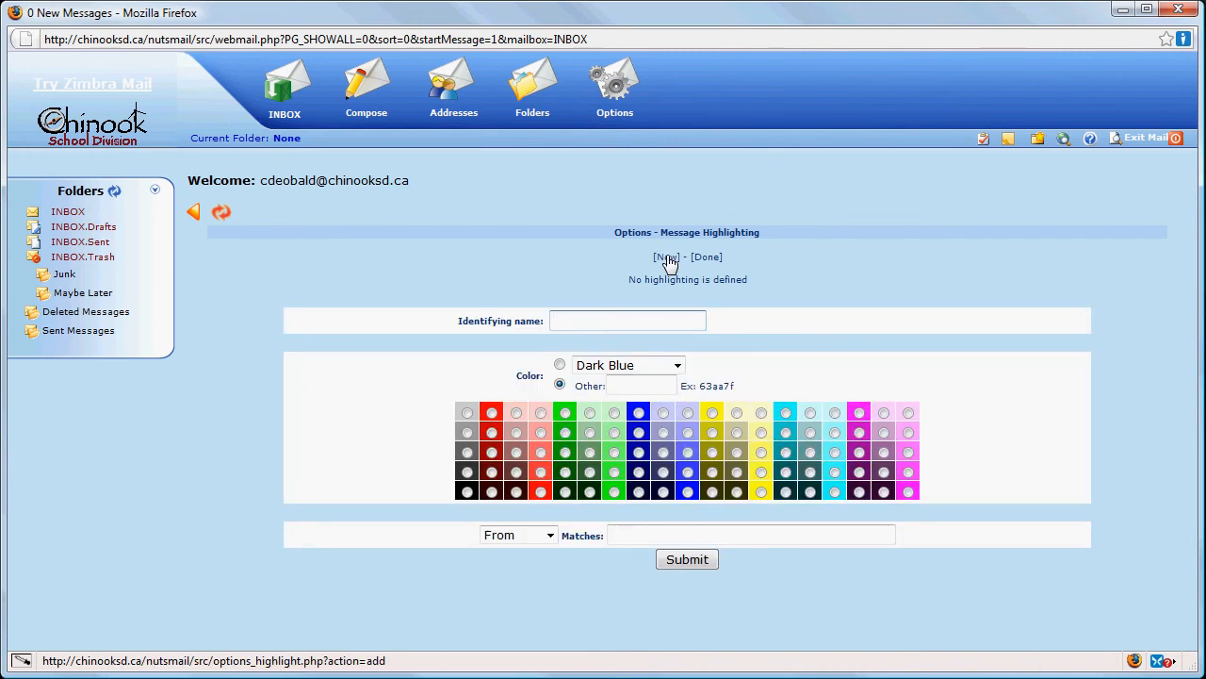
pyautogui.write('S')
pyautogui.press('BackSpace')
pyautogui.write('Tech Tips')
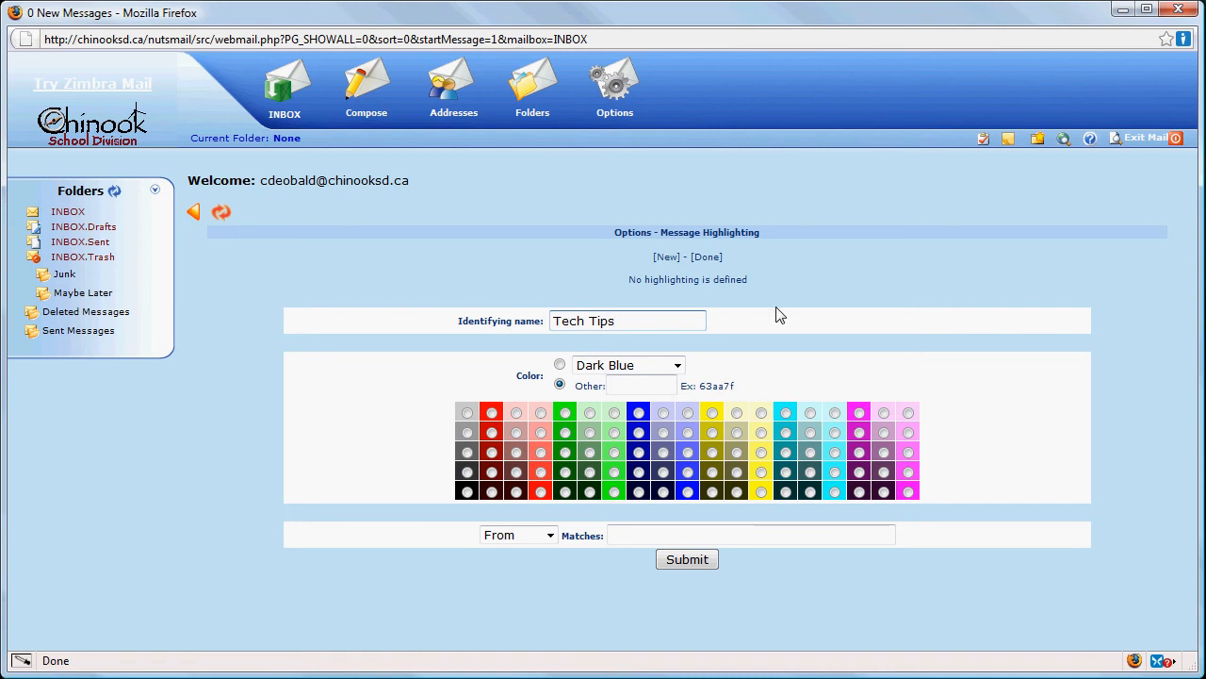
pyautogui.click(566, 415)
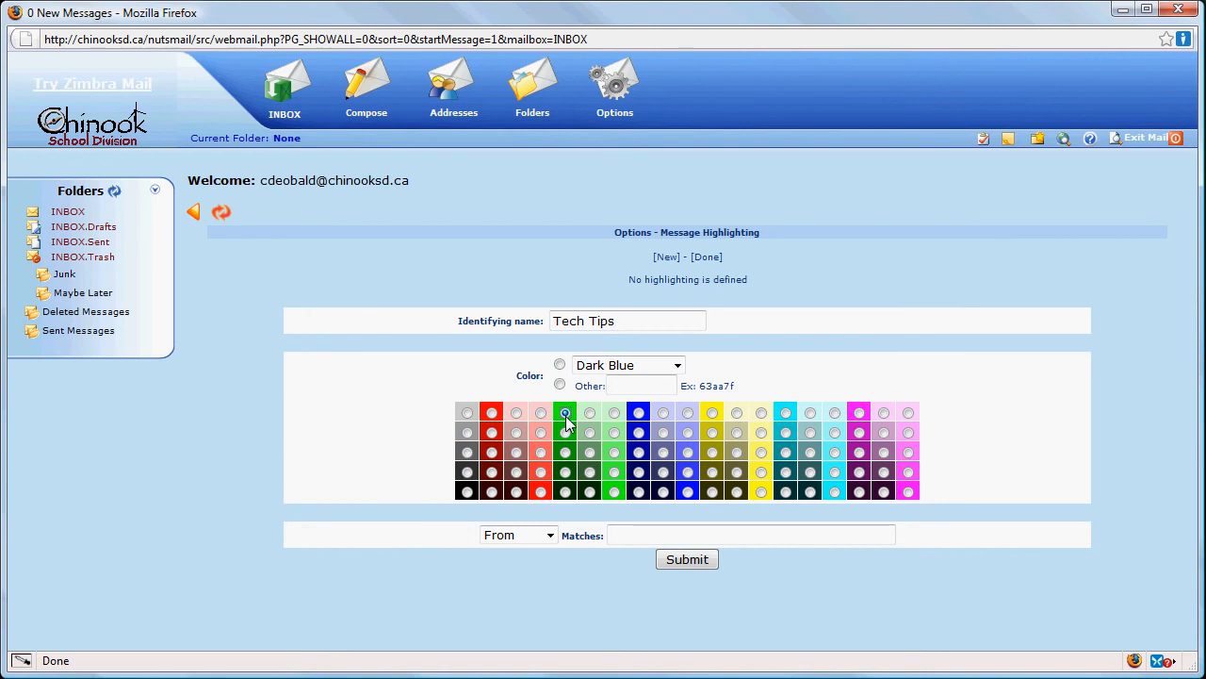
pyautogui.click(492, 412)
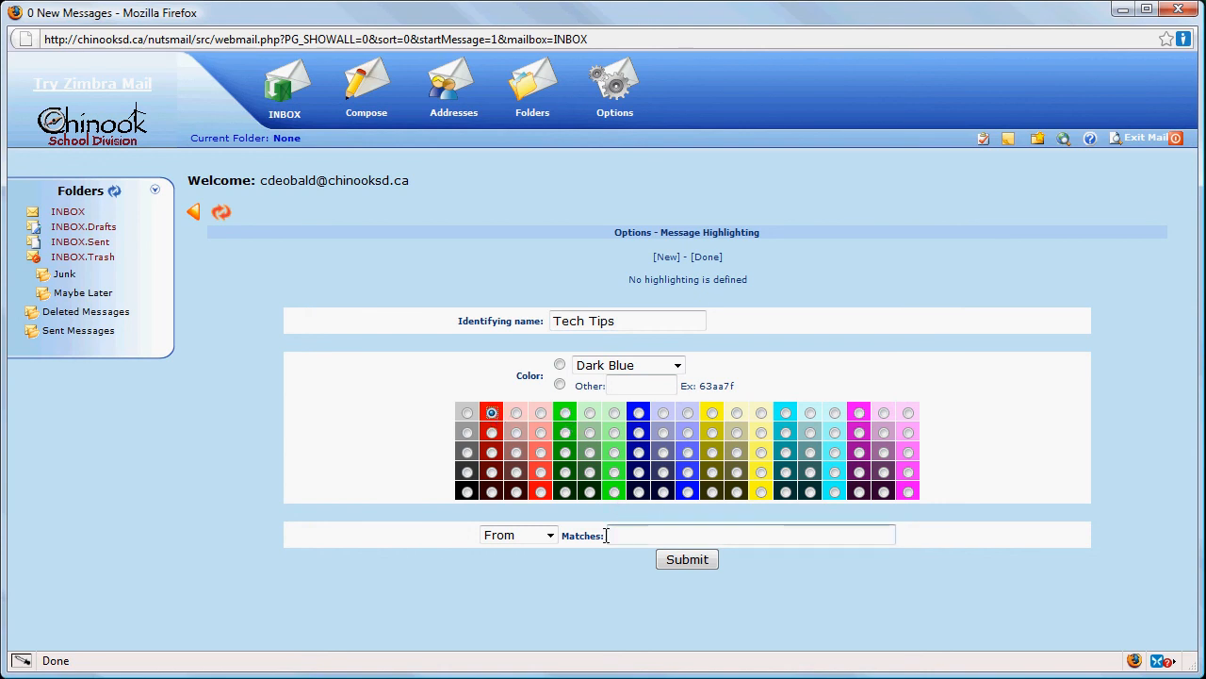
# Step: Make the rule match From the account's own e-mail address and submit it
pyautogui.click(552, 535)
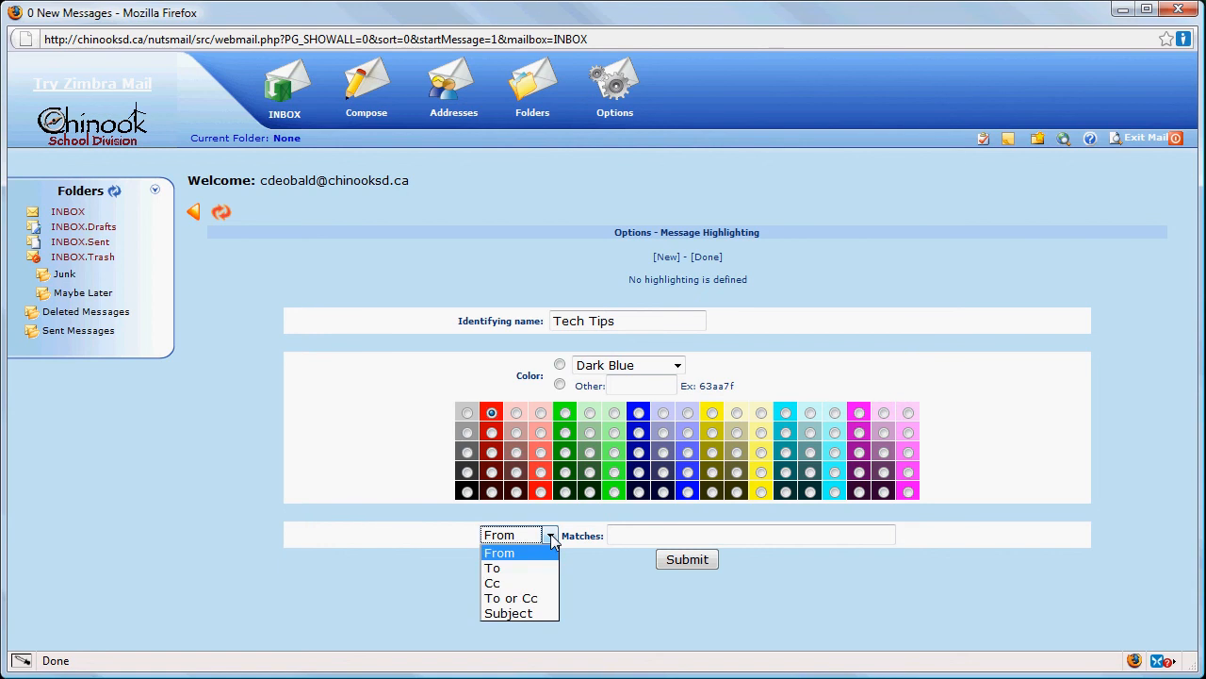
pyautogui.click(542, 613)
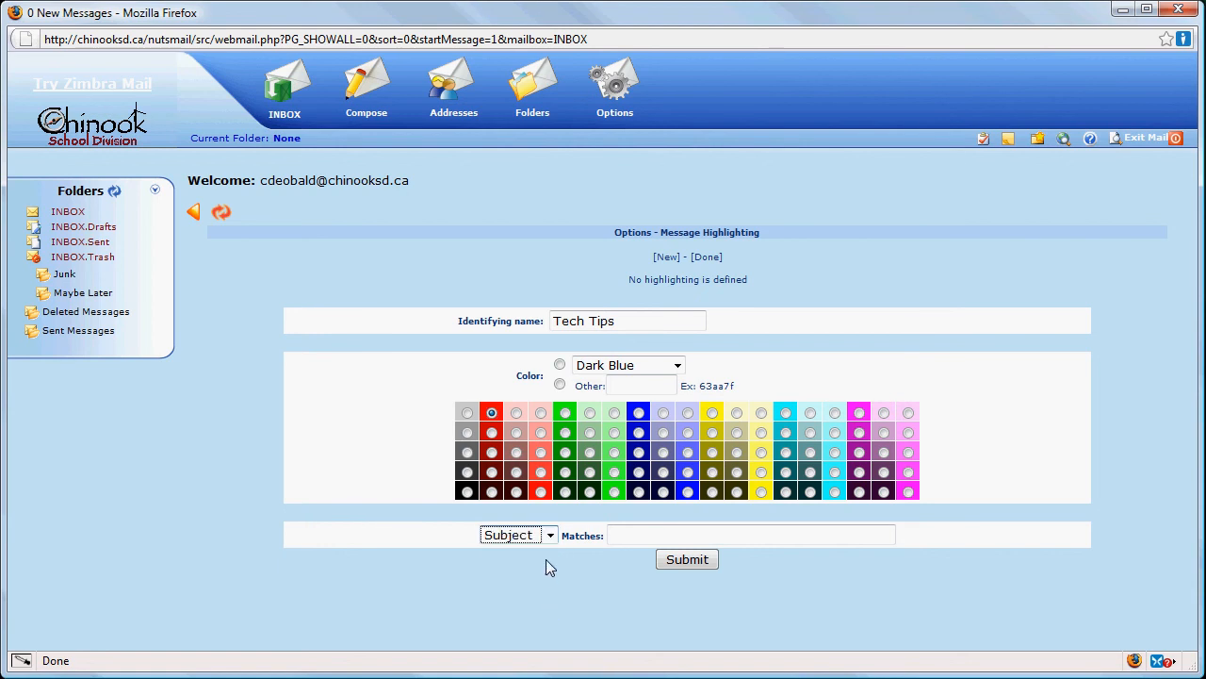
pyautogui.click(551, 535)
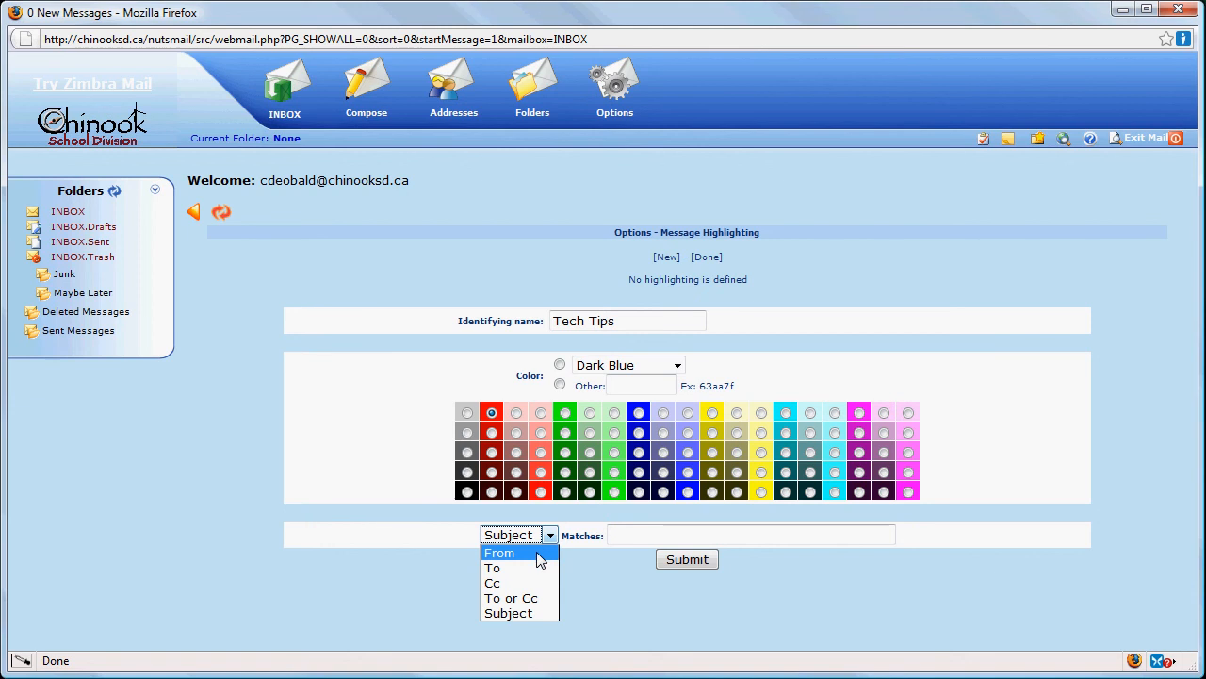
pyautogui.click(540, 554)
pyautogui.click(625, 536)
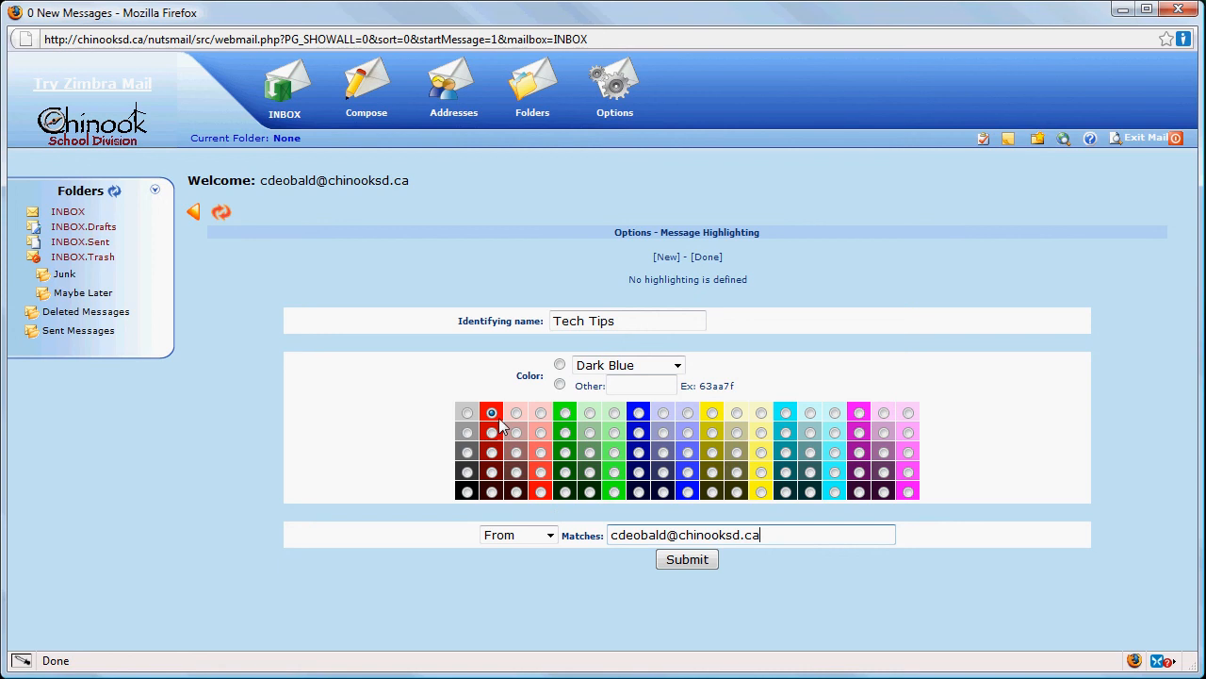
pyautogui.click(678, 566)
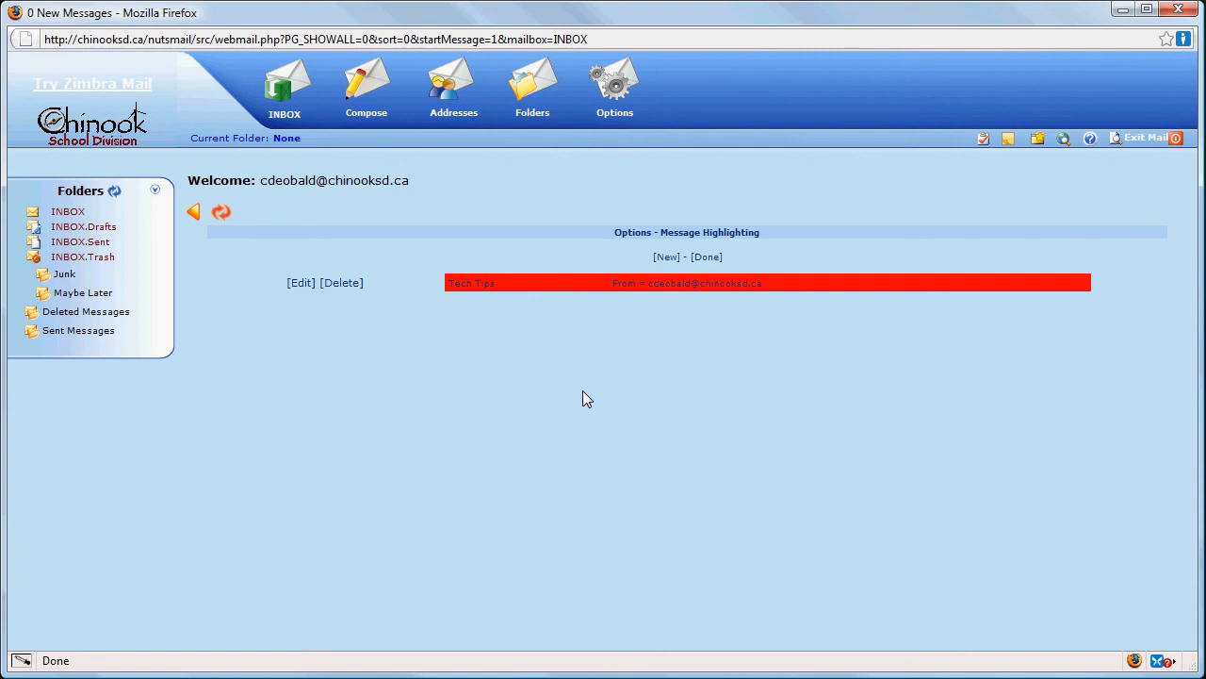
# Step: Compose a message to your own address with subject 'Highlighting Test'
pyautogui.click(356, 85)
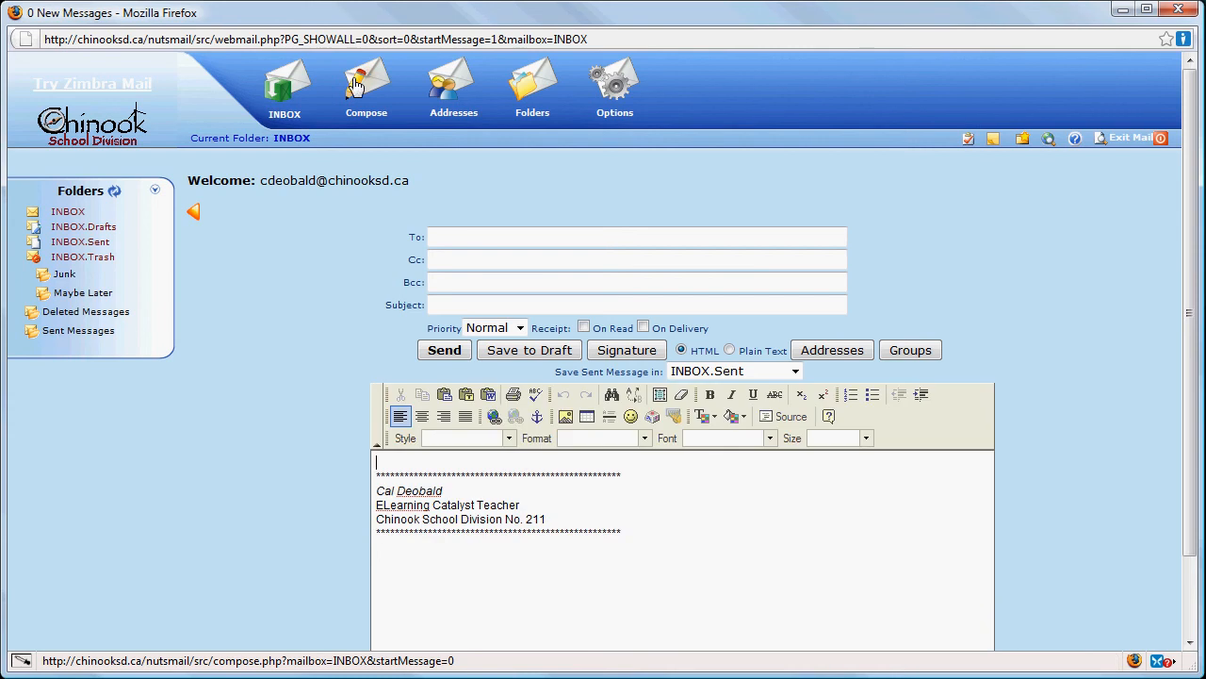
pyautogui.click(483, 232)
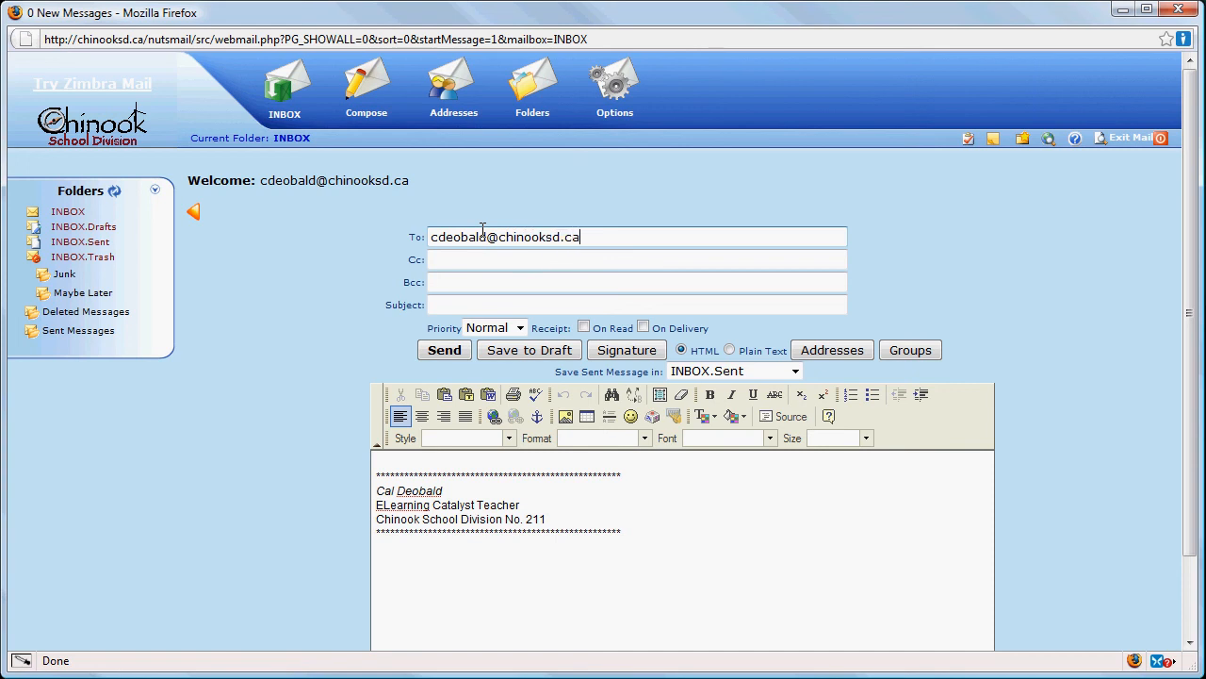
pyautogui.click(462, 306)
pyautogui.write('Highlighting Test')
# Step: Write the body 'Will this be red?' and send the message
pyautogui.click(448, 462)
pyautogui.write('Will thsi')
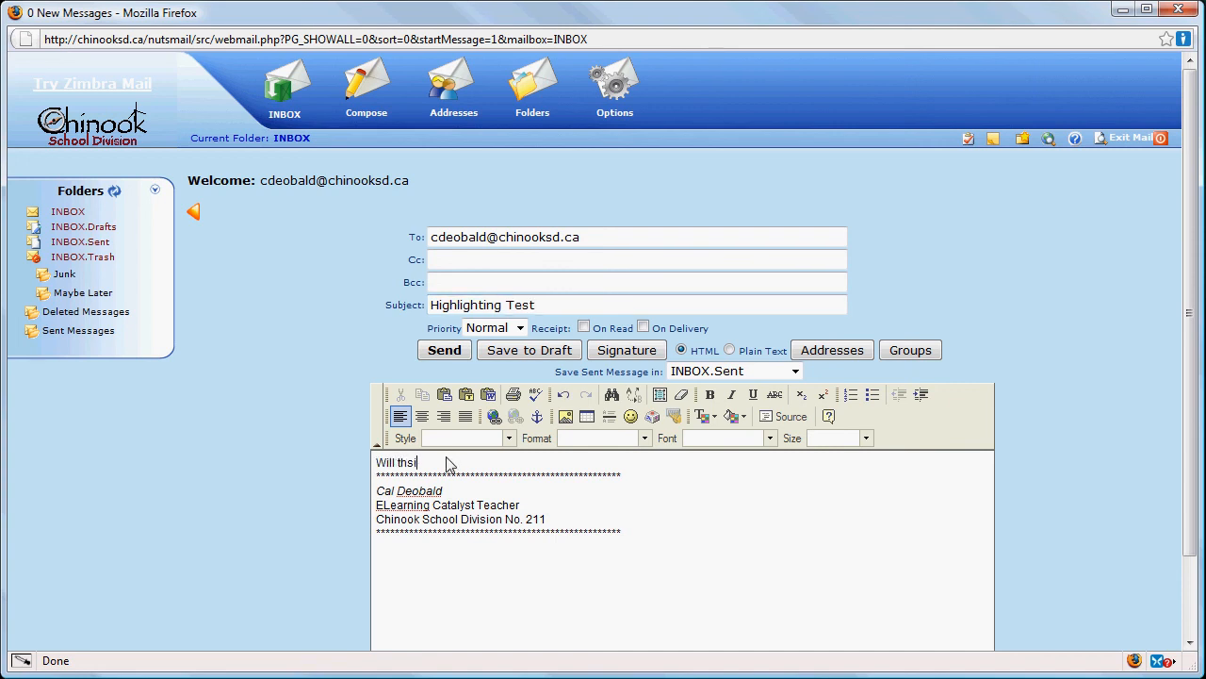
pyautogui.press('BackSpace')
pyautogui.press('BackSpace')
pyautogui.write('is be res')
pyautogui.press('BackSpace')
pyautogui.write('d?')
pyautogui.press('Return')
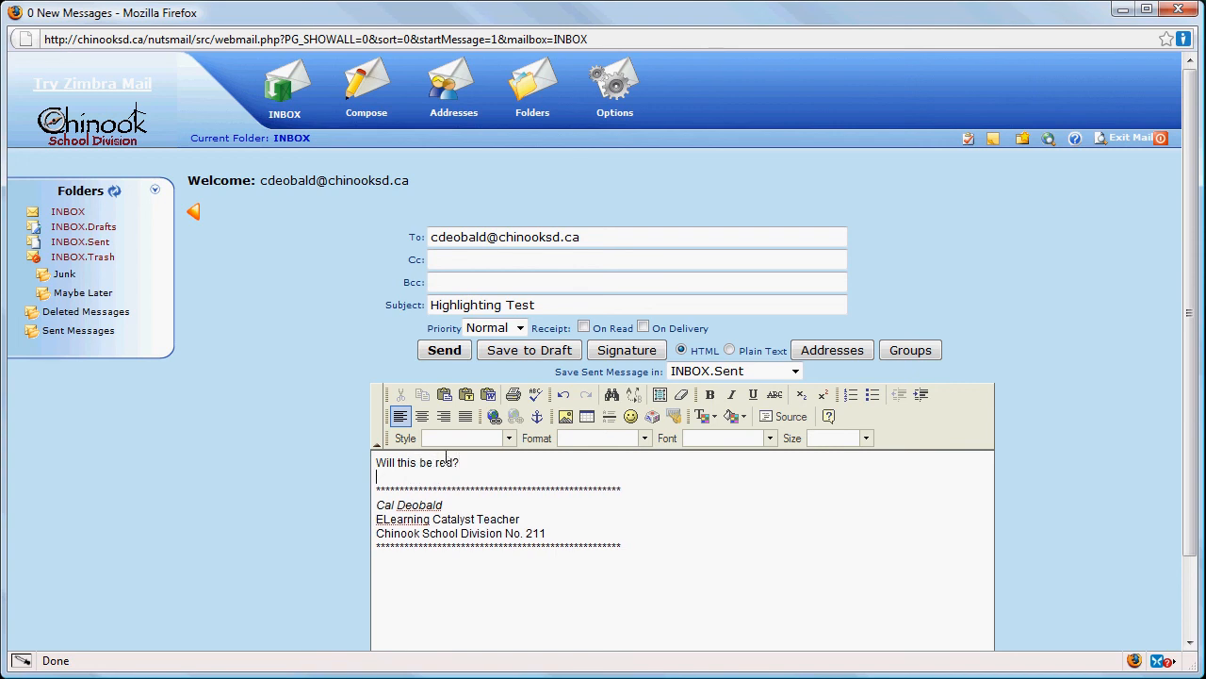
pyautogui.click(445, 351)
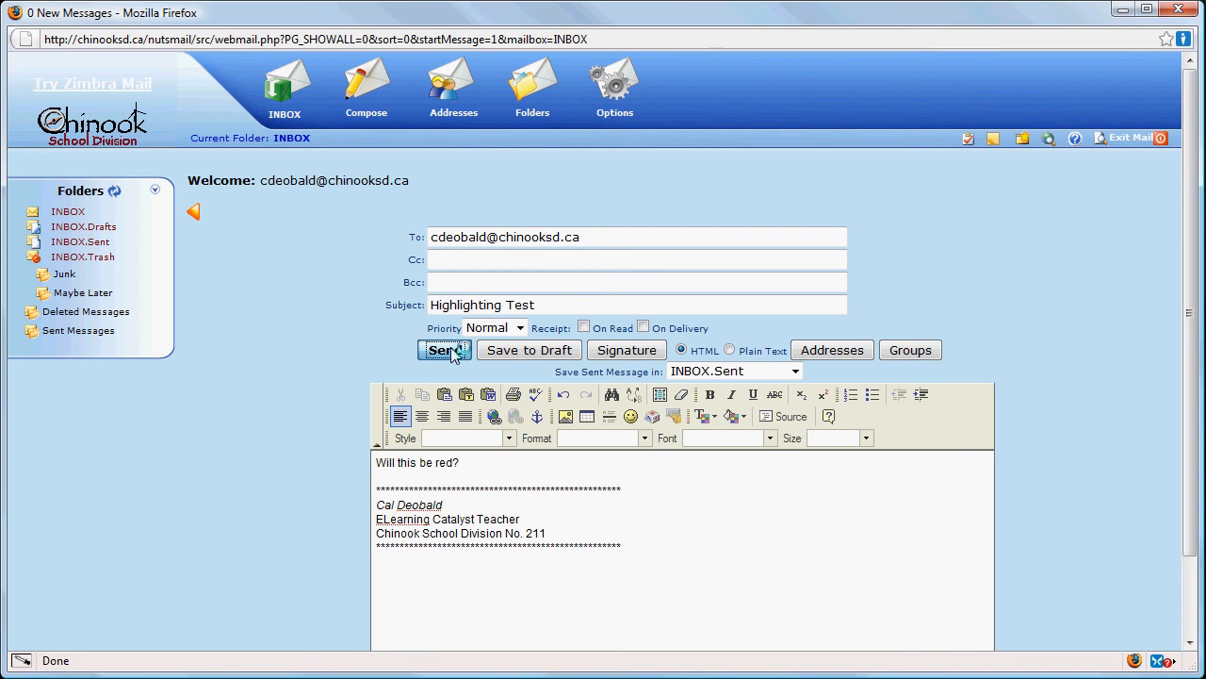